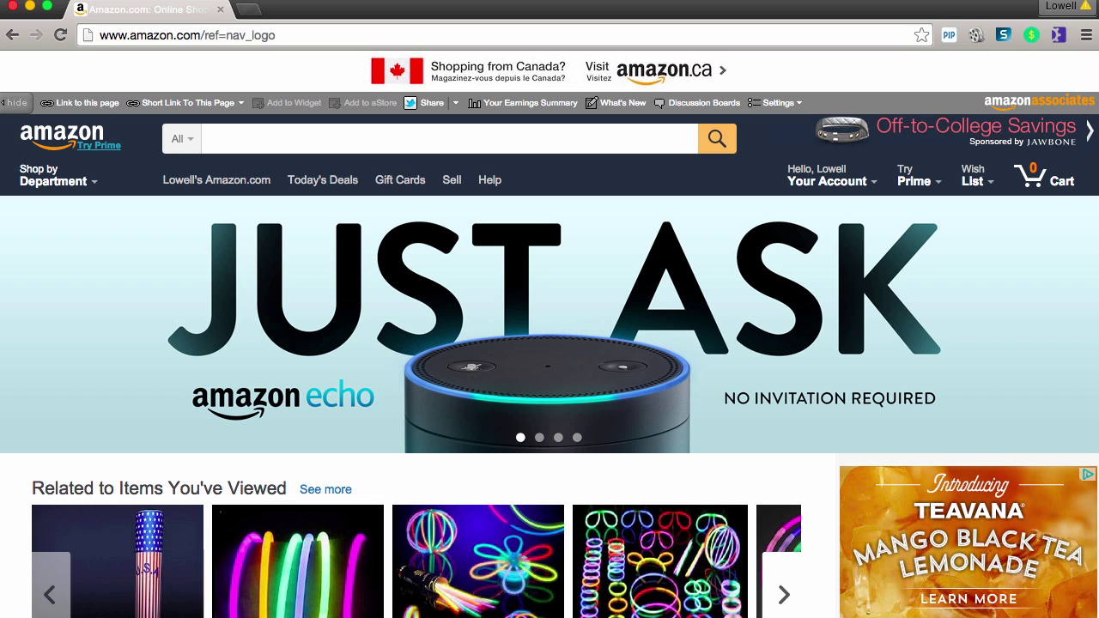
Step: Search Amazon for "party supplies" across all departments and skim the results
left_click(261, 134)
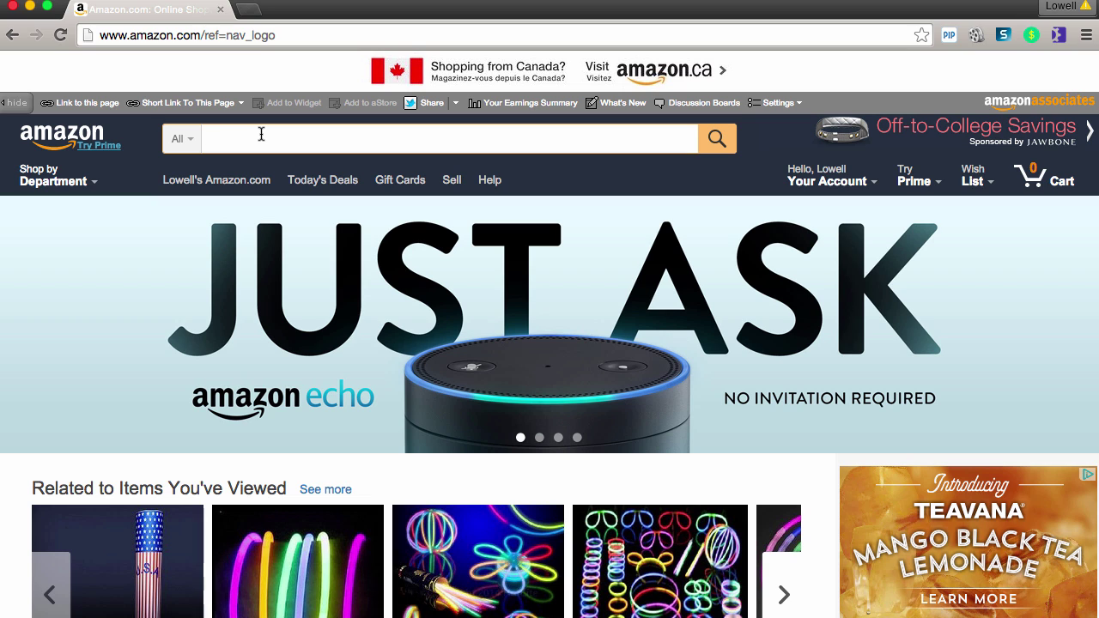
type("party supp")
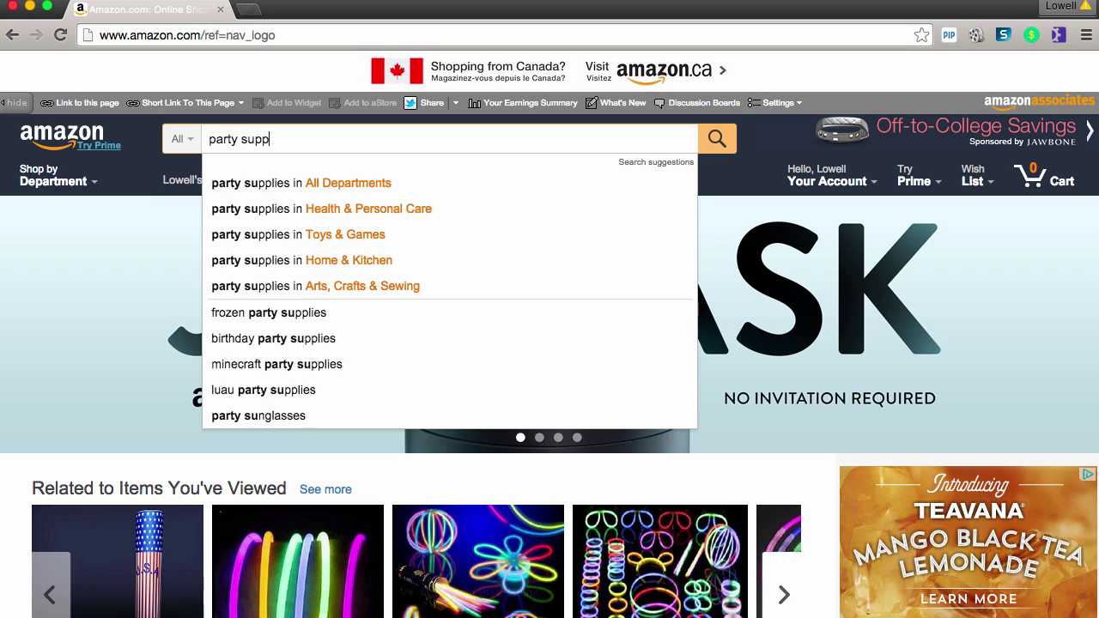
type("lies")
key("Return")
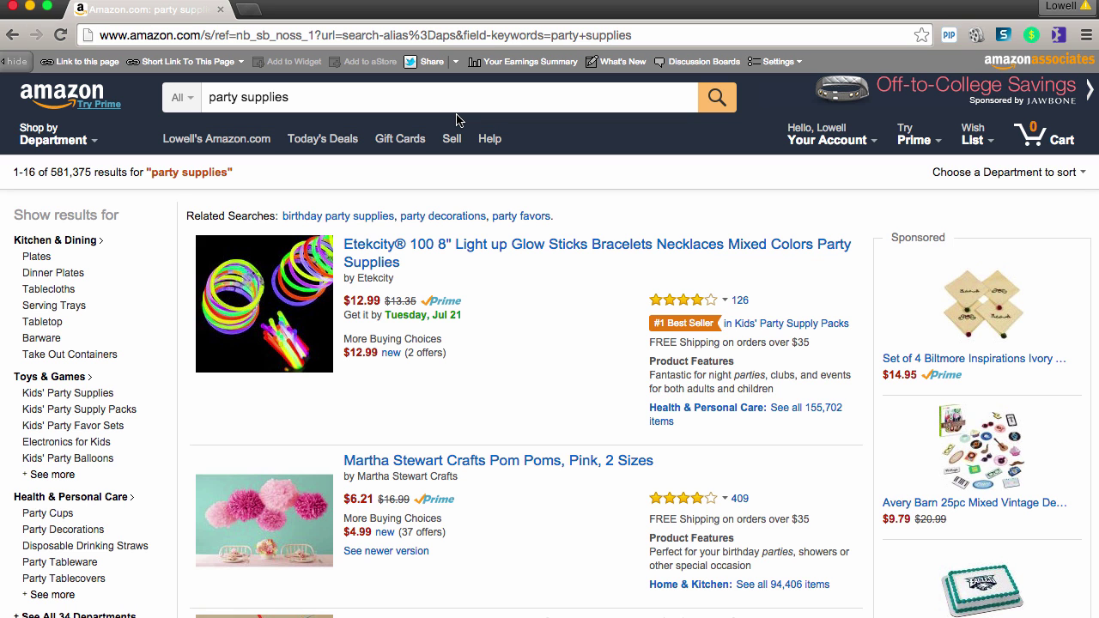
scroll(498, 335, "down", 10)
scroll(498, 335, "up", 10)
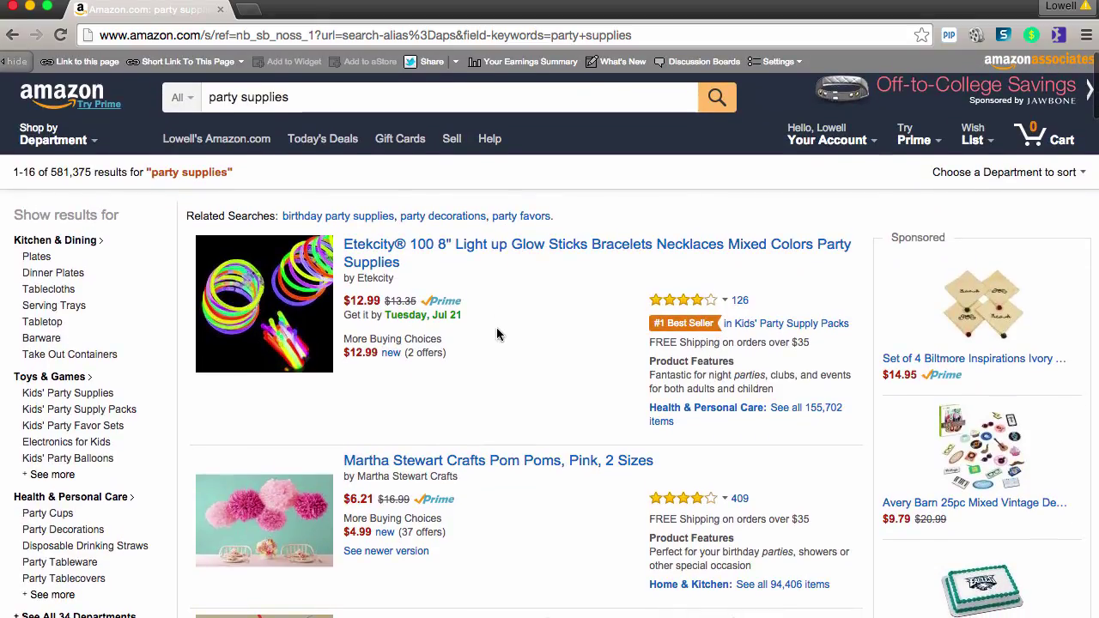
Step: Analyze the Amazon search results with the ASINspector extension and expand the full name of the Etekcity glow sticks product
left_click(1059, 35)
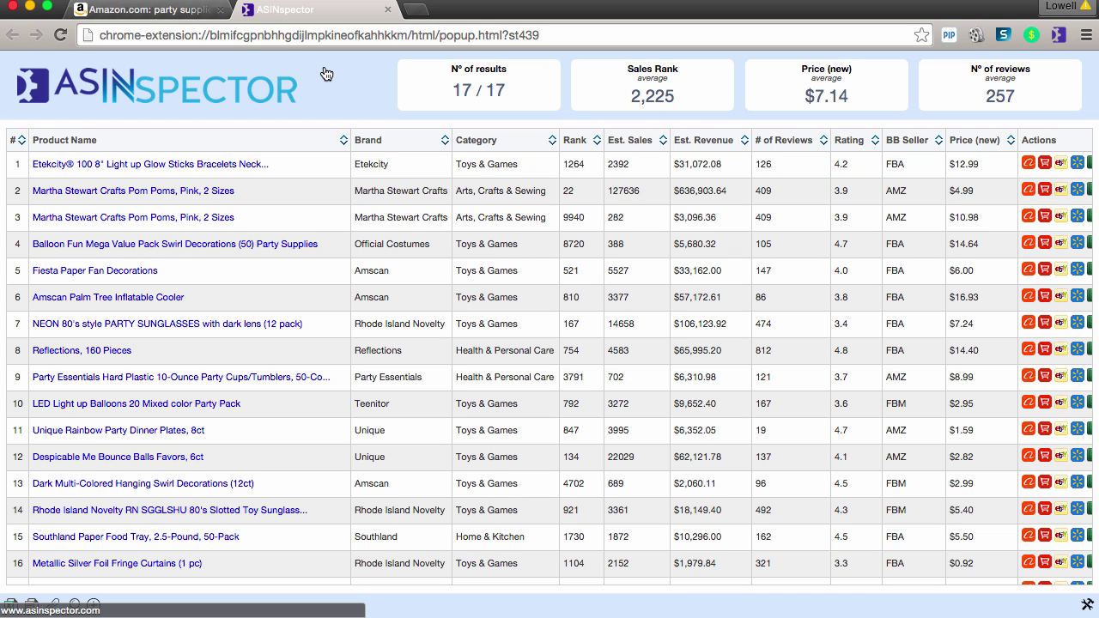
mouse_move(232, 164)
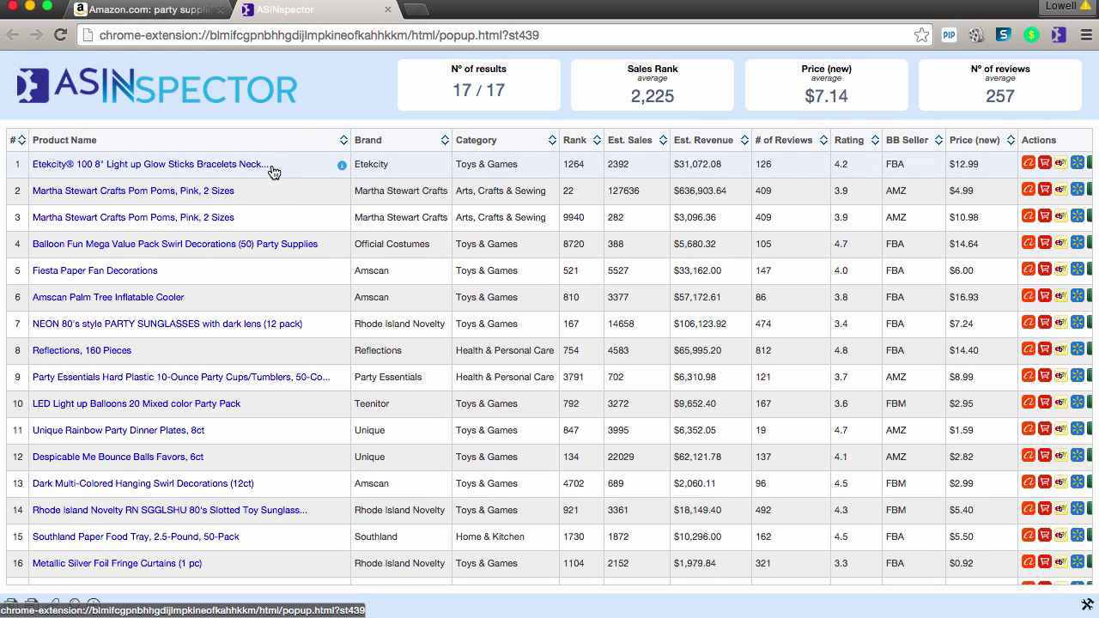
left_click(342, 169)
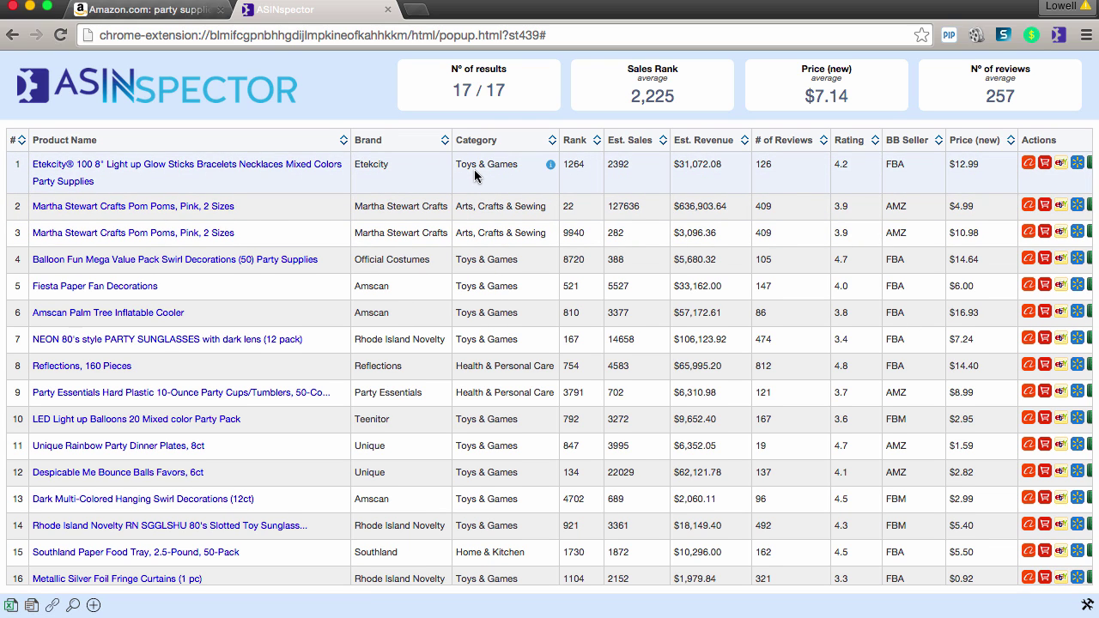
Step: Review the full category list of the rank 22 Martha Stewart Crafts Pom Poms and close it
mouse_move(492, 166)
mouse_move(477, 208)
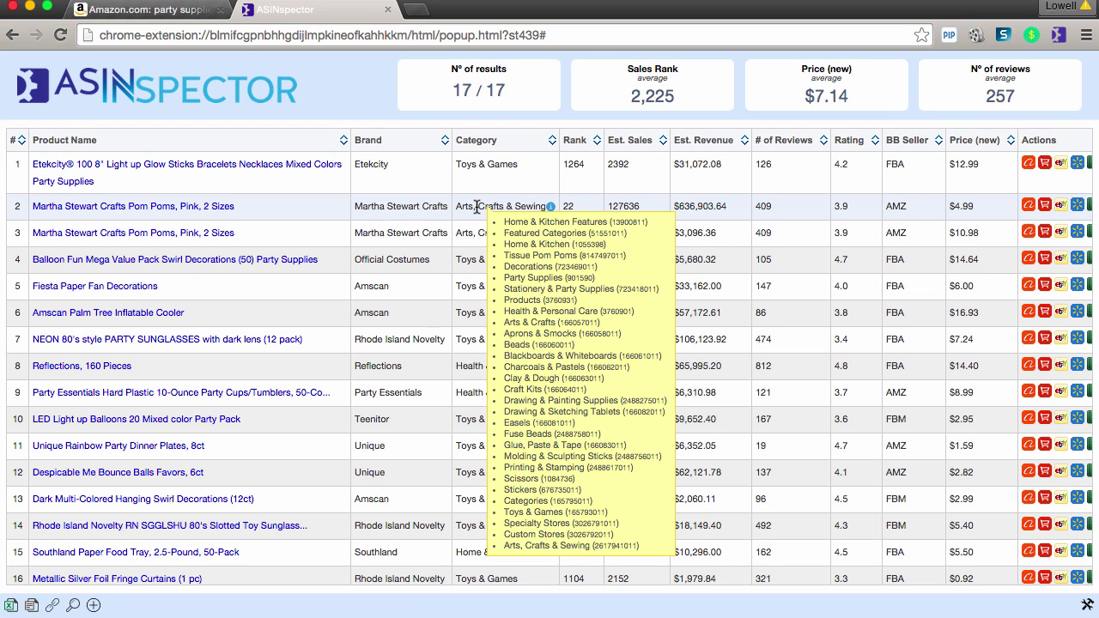
left_click(551, 207)
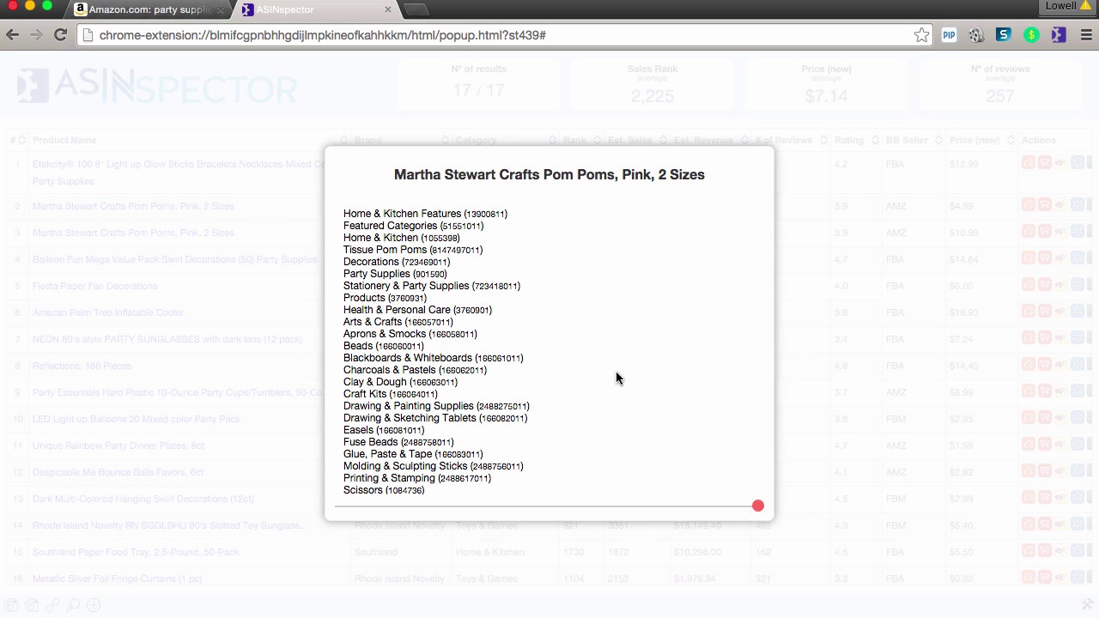
scroll(616, 378, "down", 3)
left_click_drag(488, 422, 432, 259)
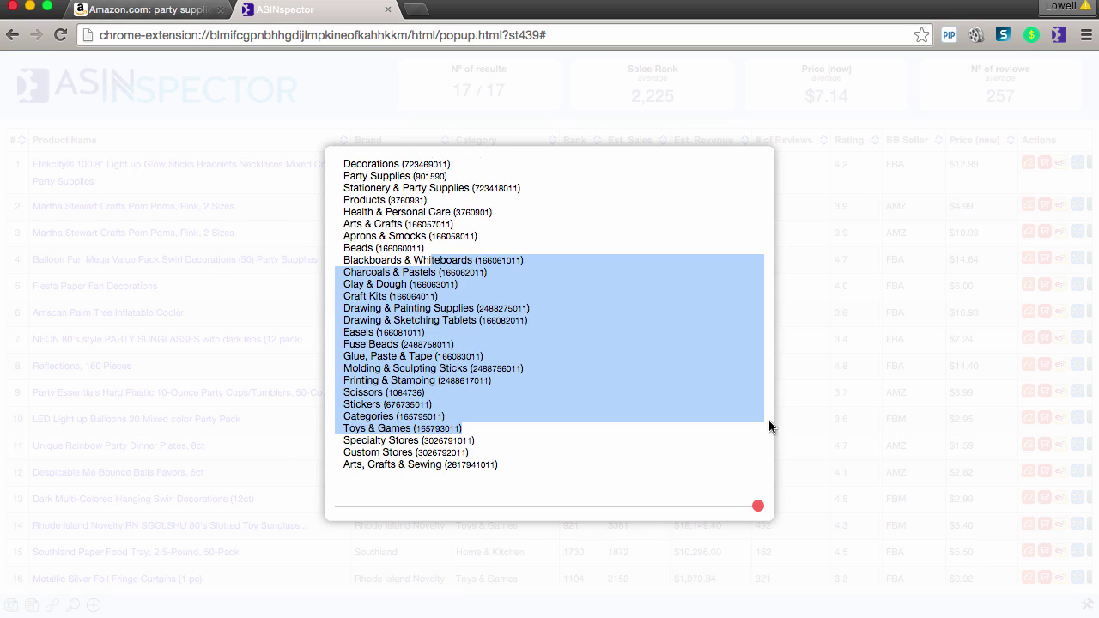
scroll(638, 351, "up", 3)
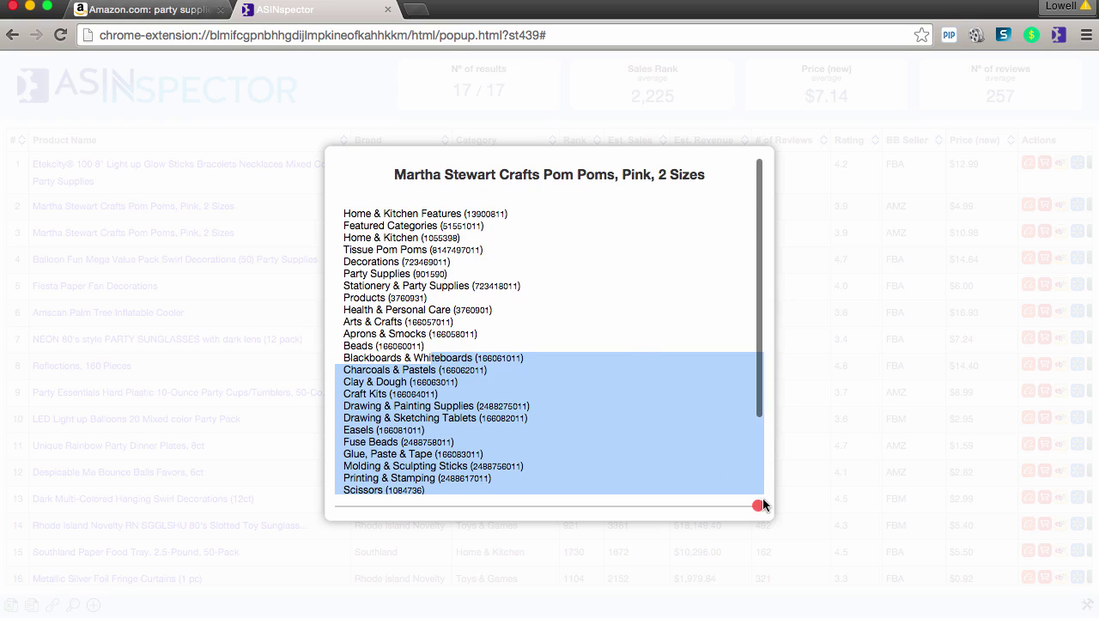
left_click(758, 507)
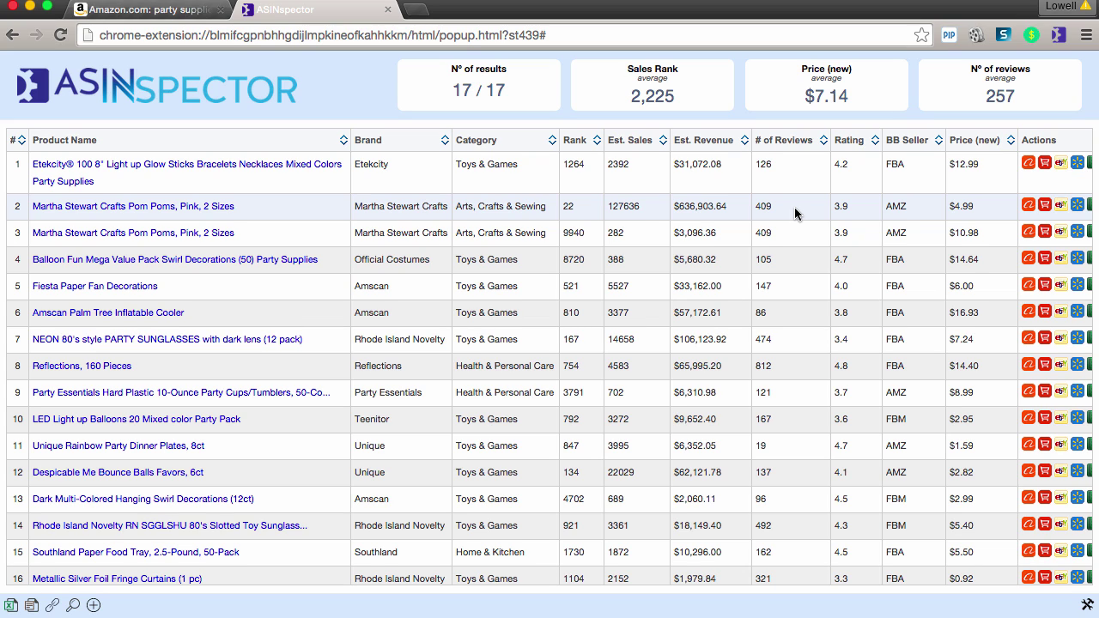
Step: Look up the rank 22 Martha Stewart Crafts Pom Poms on AliExpress, skim the matching listings and close the page
scroll(856, 204, "right", 3)
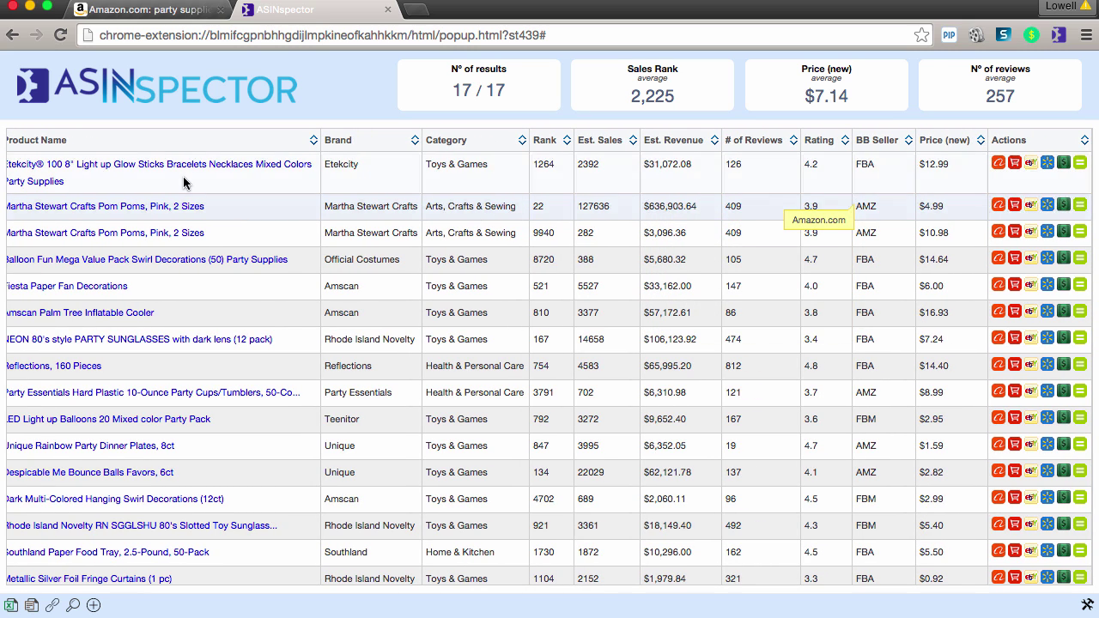
scroll(183, 181, "left", 3)
mouse_move(169, 211)
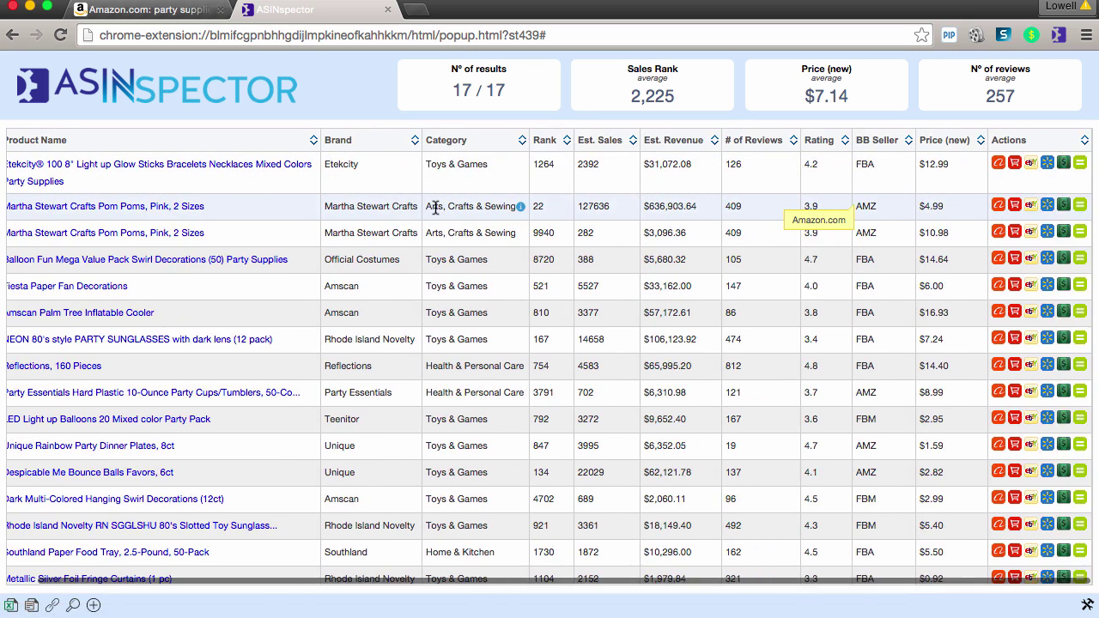
scroll(437, 208, "right", 3)
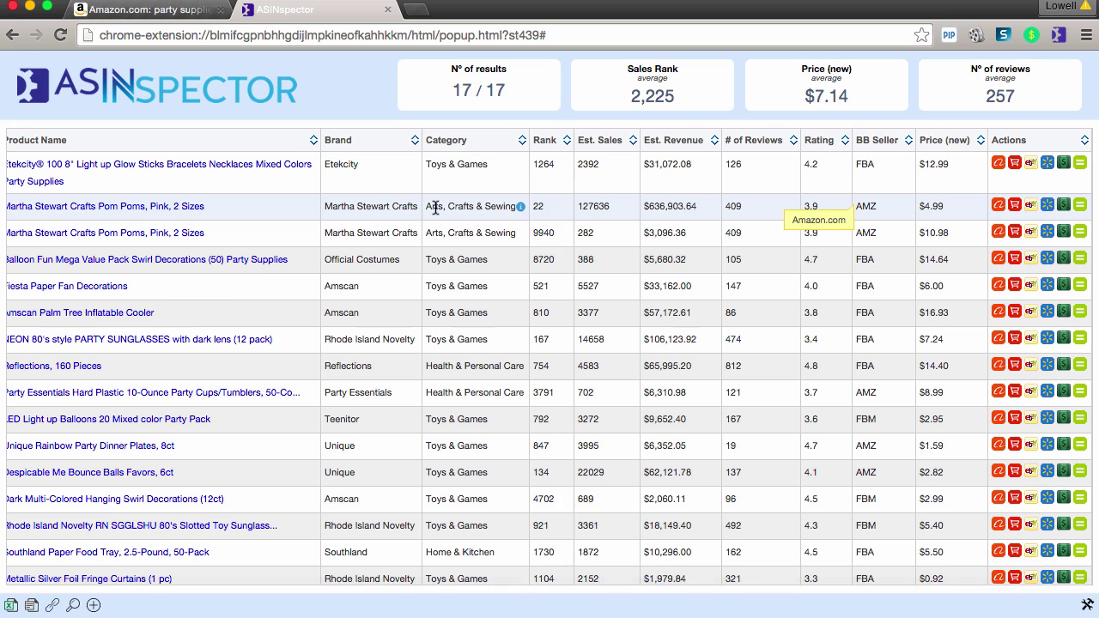
left_click(998, 208)
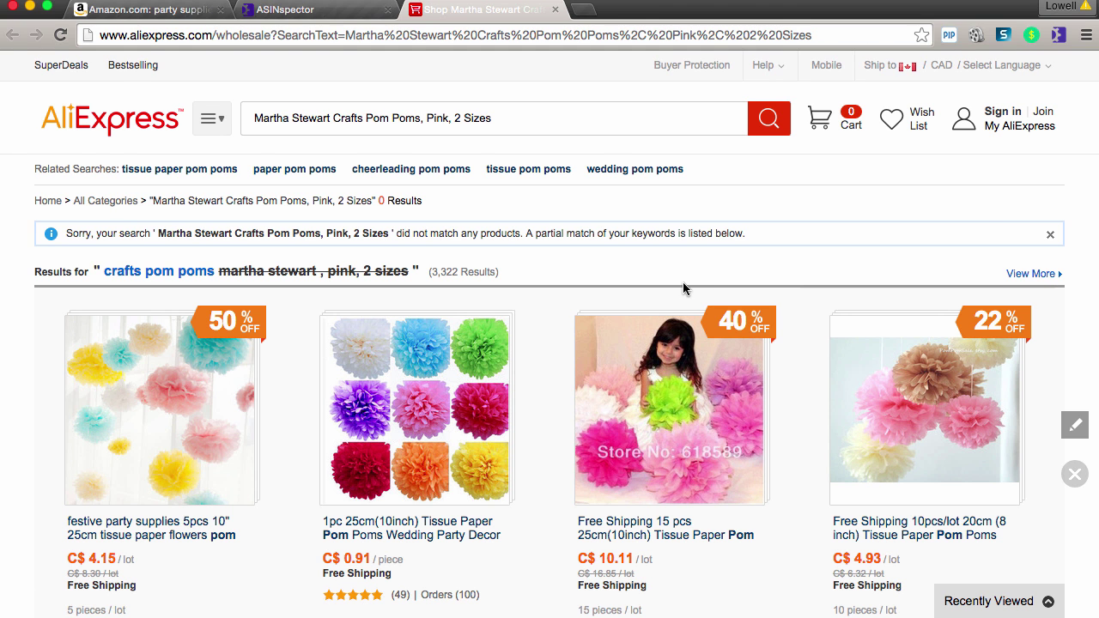
scroll(685, 289, "down", 3)
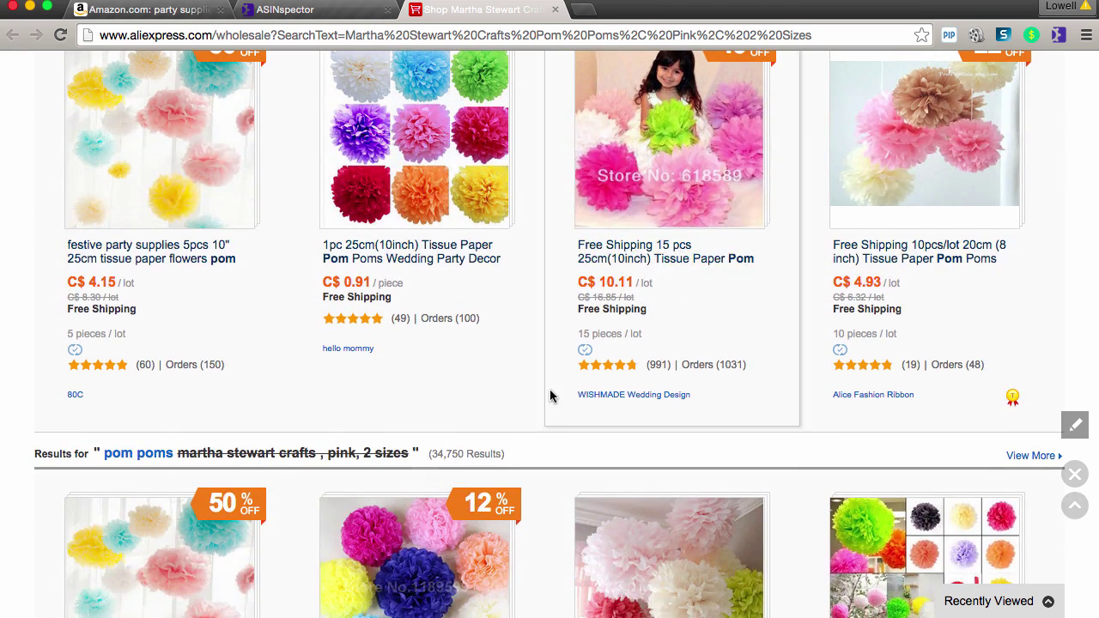
scroll(553, 393, "up", 3)
left_click(555, 10)
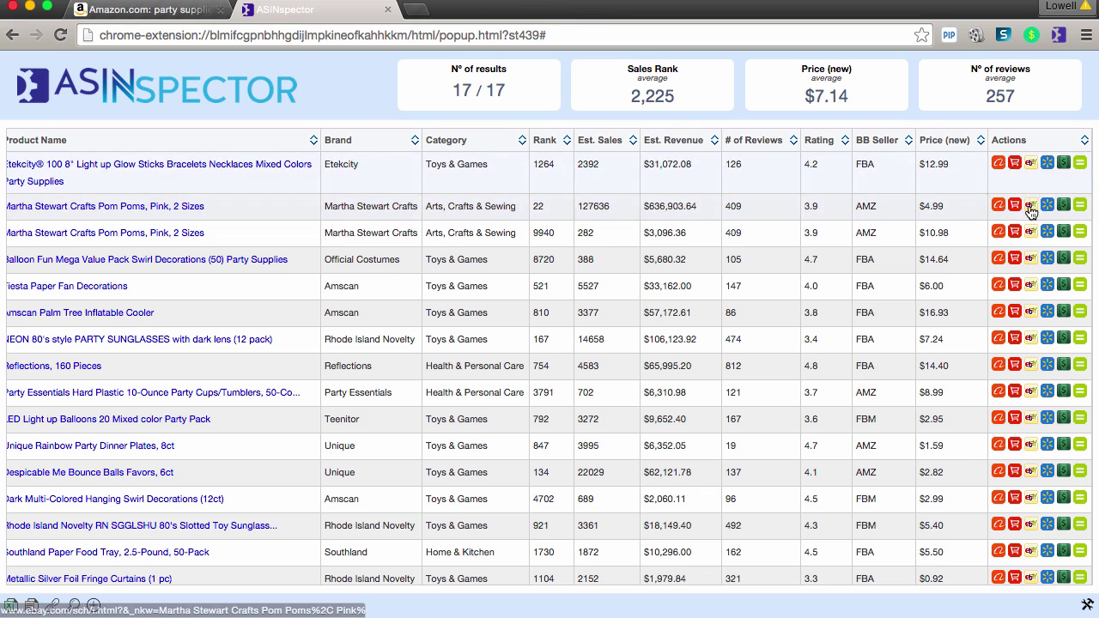
Step: Check listings for the same pom poms product on eBay and Walmart, closing each results page
left_click(1031, 207)
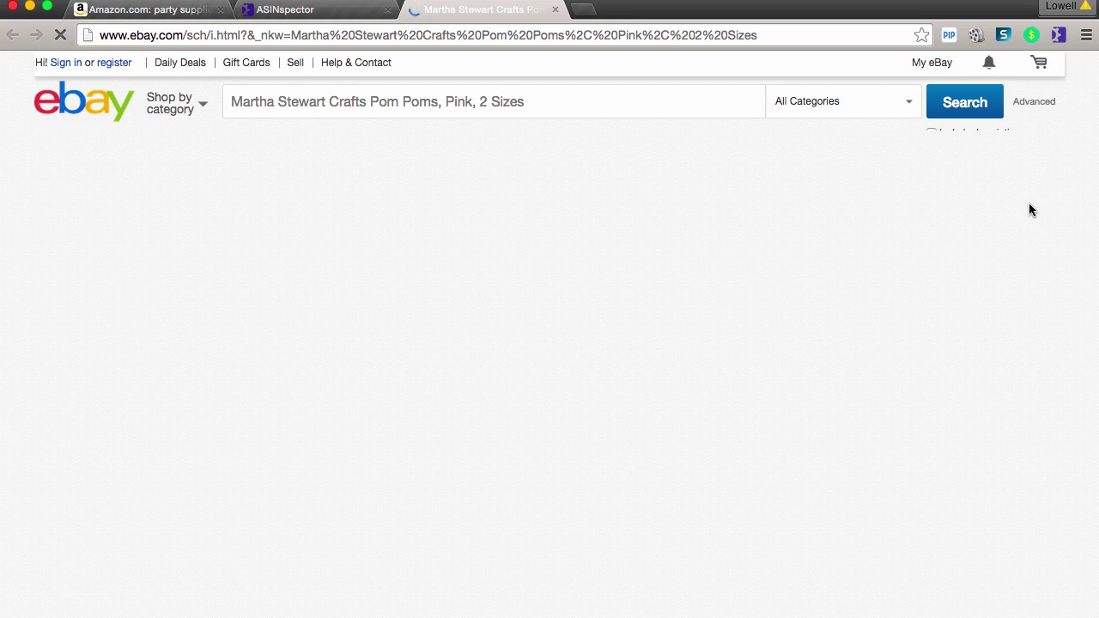
scroll(747, 395, "down", 5)
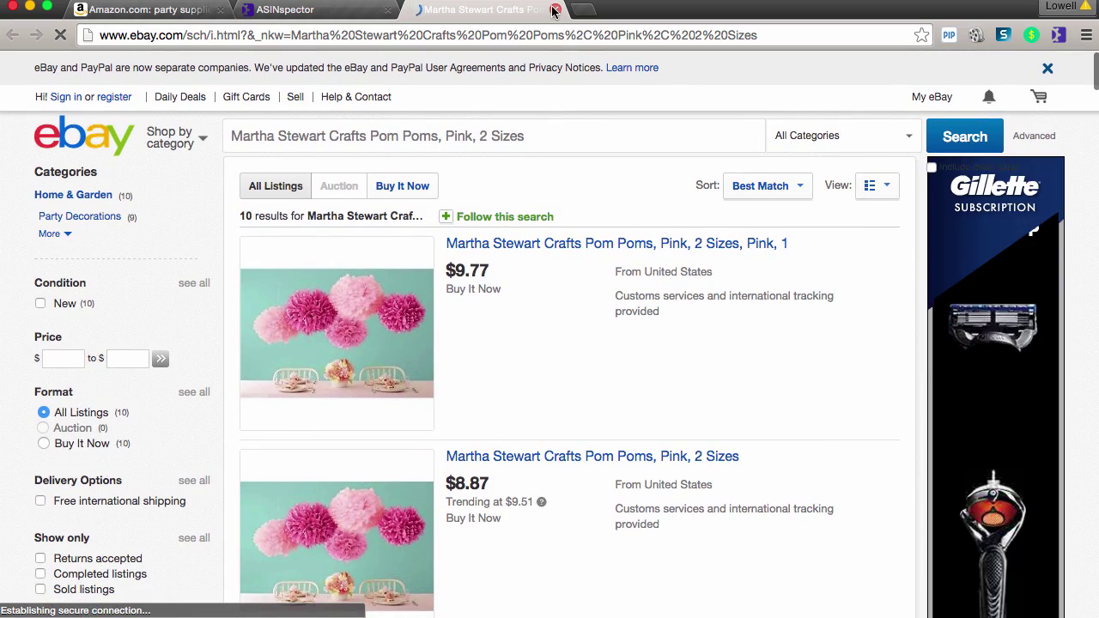
left_click(554, 10)
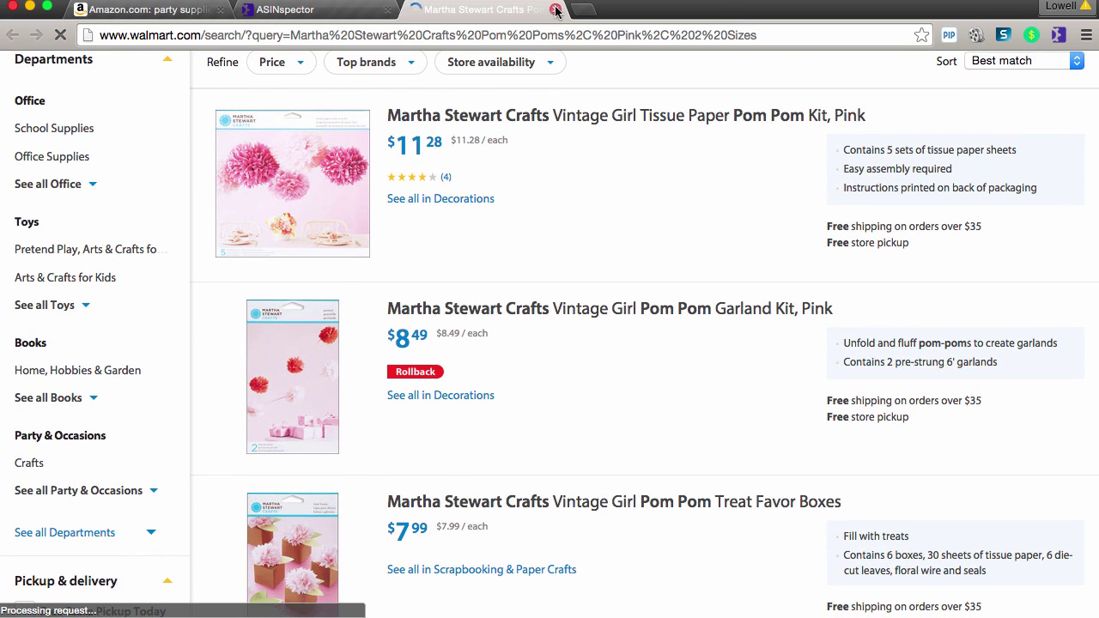
left_click(556, 10)
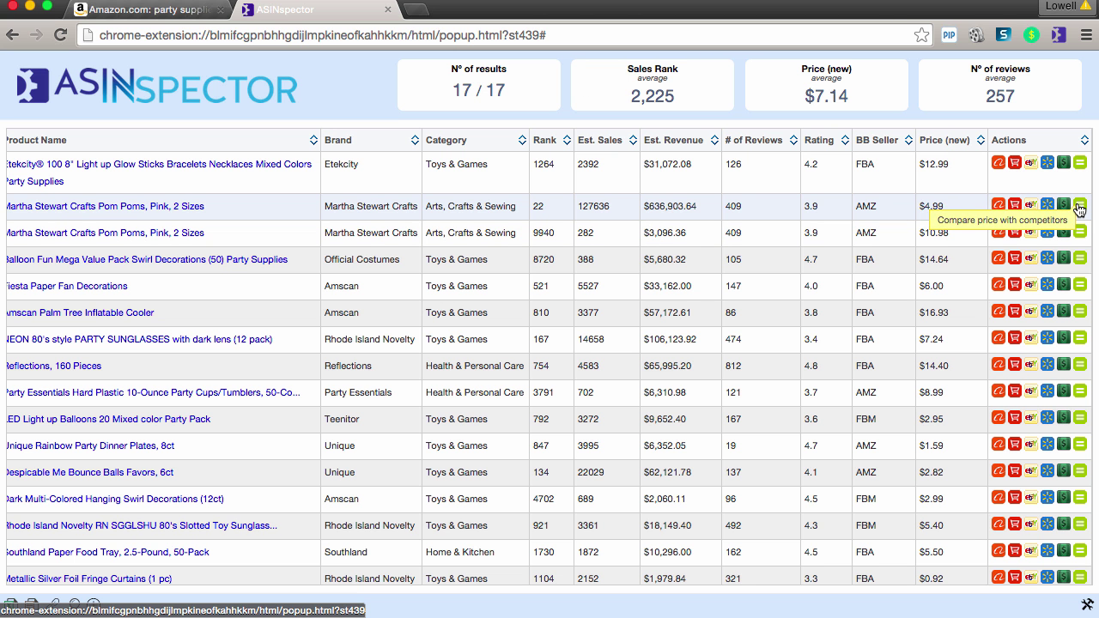
Step: Compare the pom poms product's price with competitors and close the comparison
left_click(1080, 210)
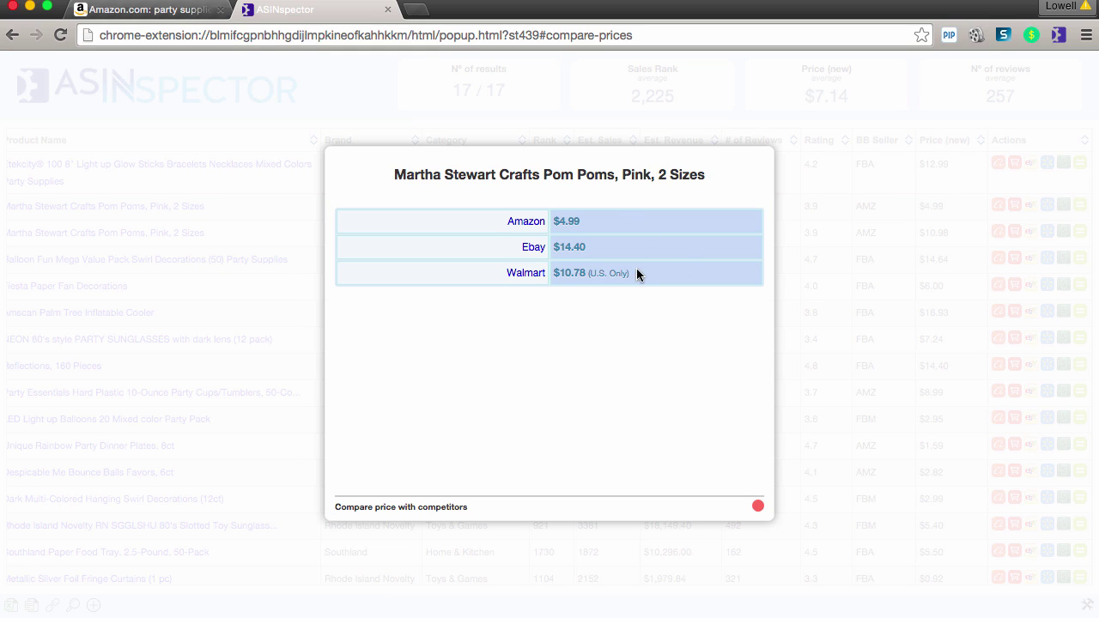
left_click(757, 507)
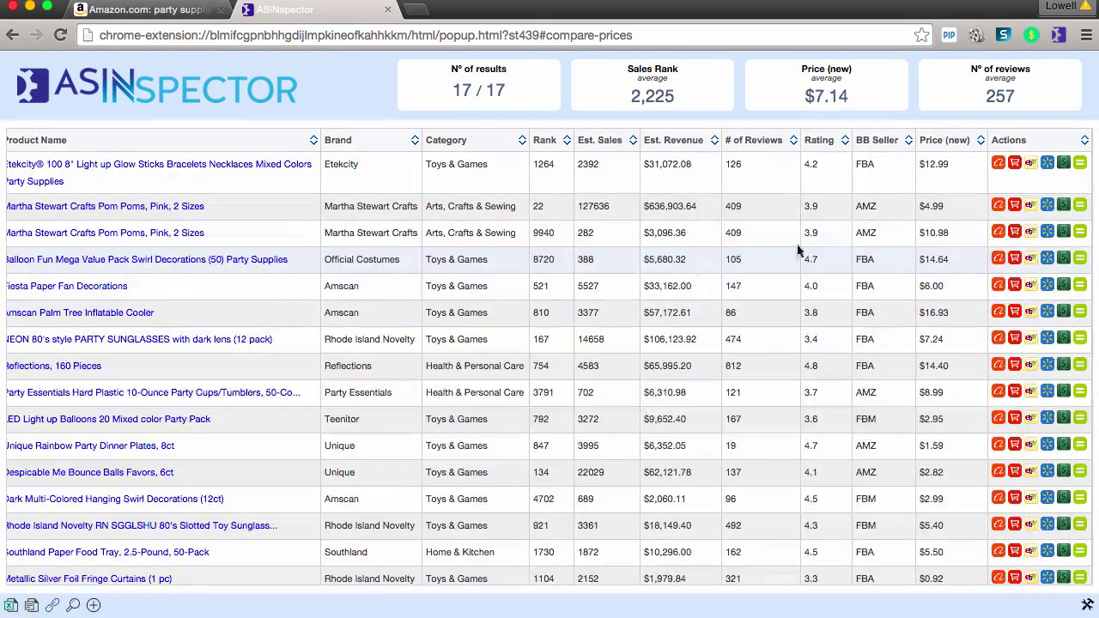
Step: Calculate the NET payout for the rank 22 pom poms product with a cost of .10
left_click(1065, 209)
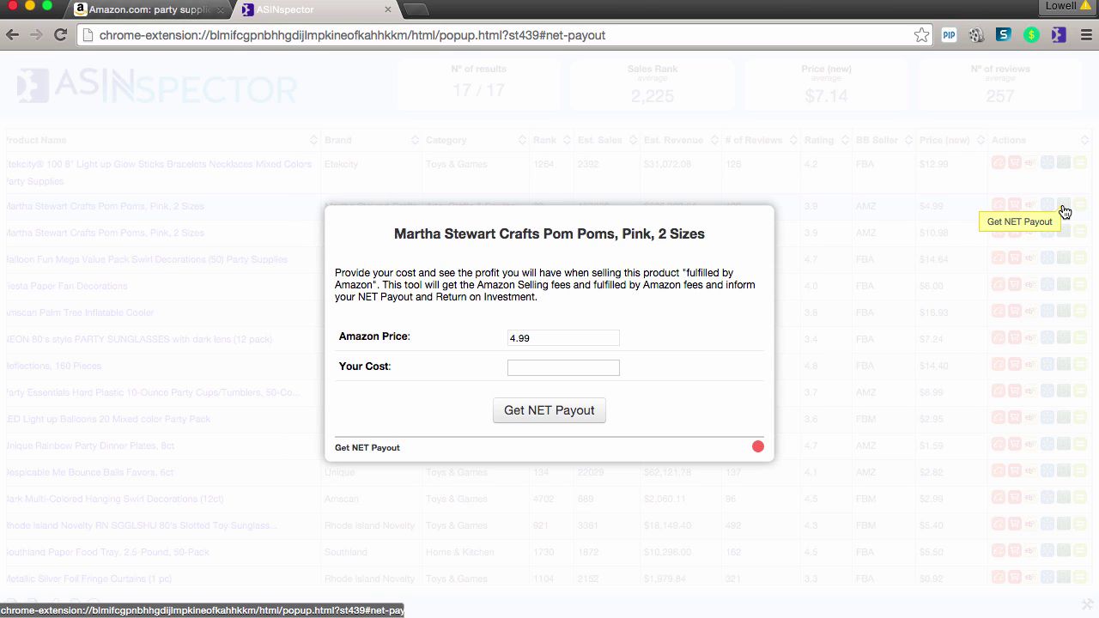
left_click(531, 367)
type(".10")
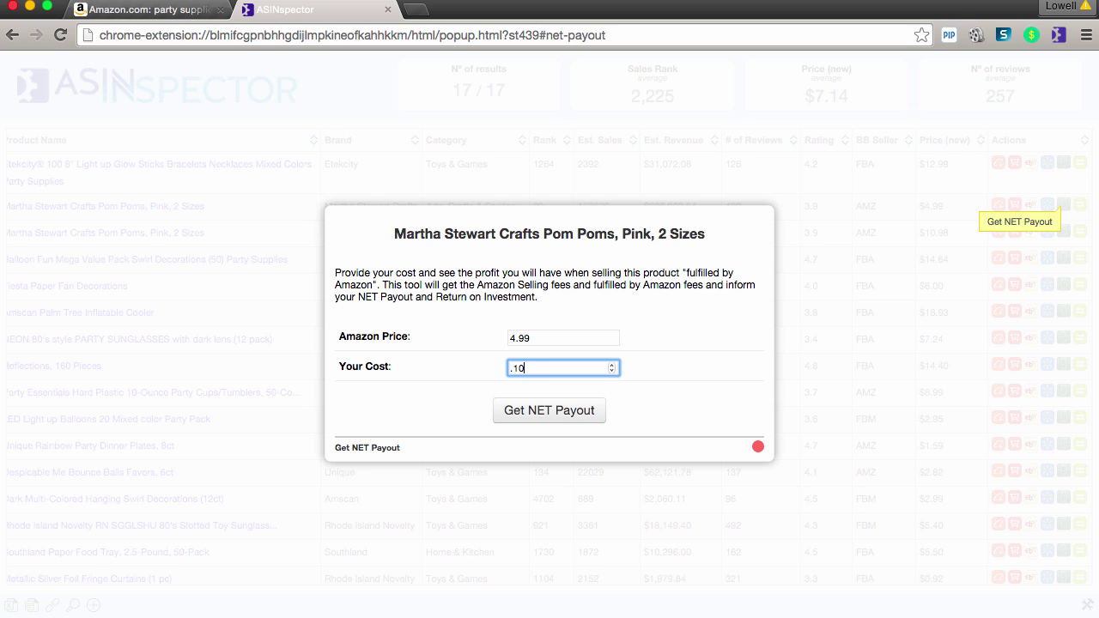
left_click(560, 406)
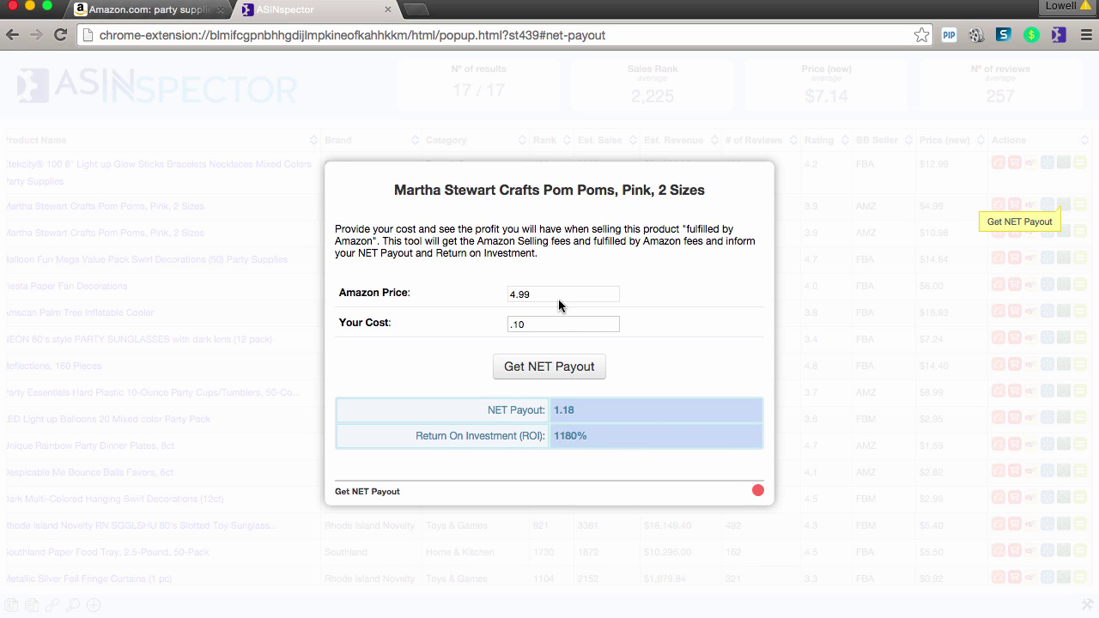
Step: Recalculate the NET payout with the cost set to .80 and close the calculator
left_click(538, 322)
key("BackSpace")
key("BackSpace")
type("80")
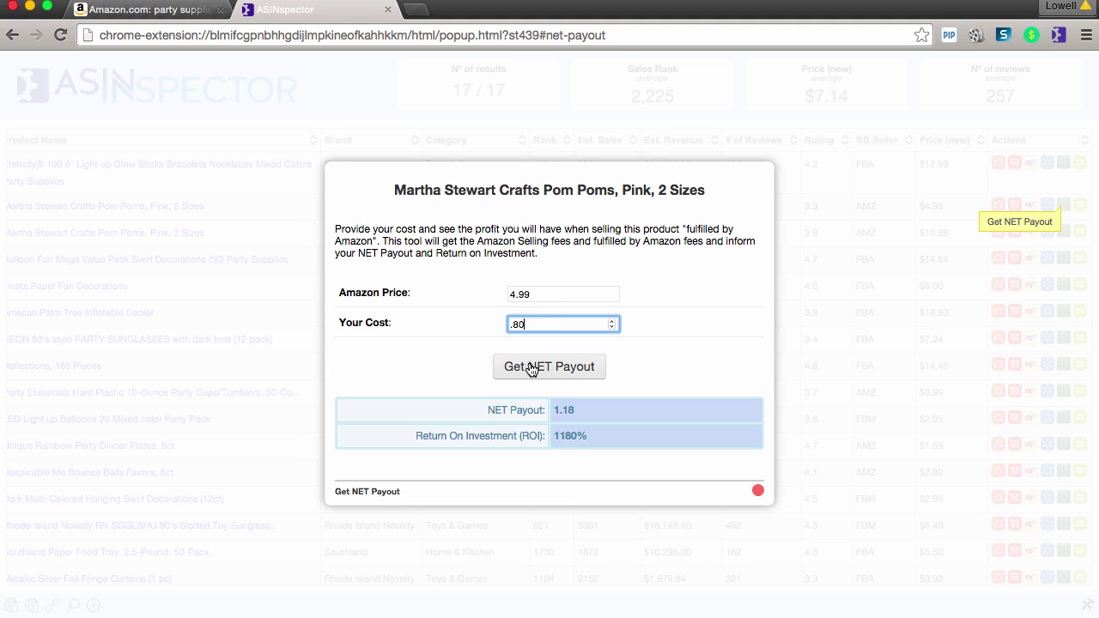
left_click(529, 367)
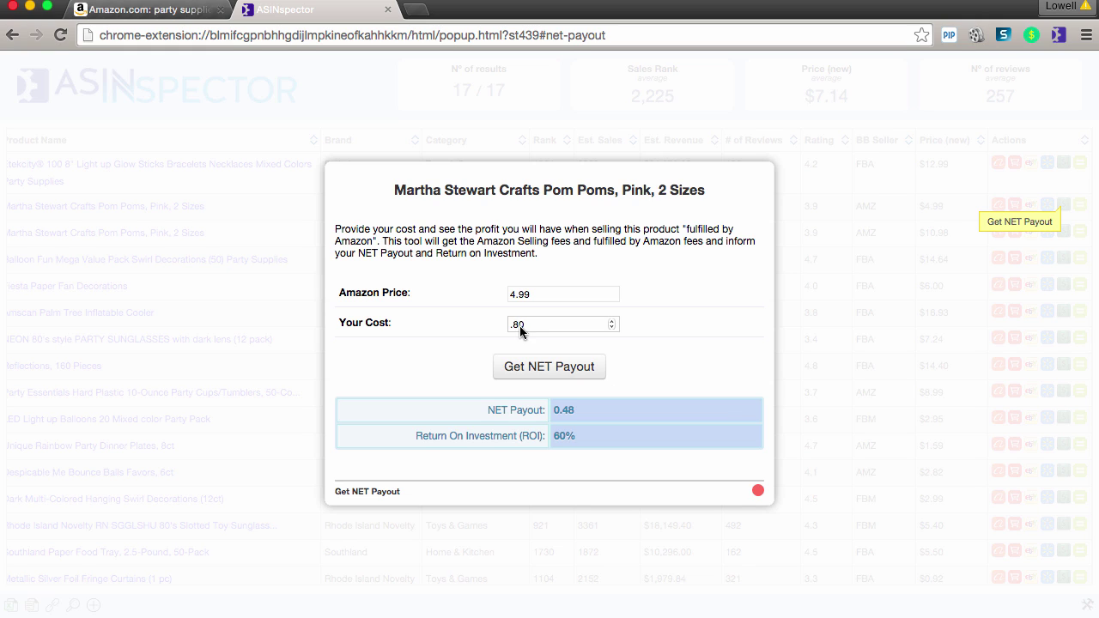
left_click(757, 491)
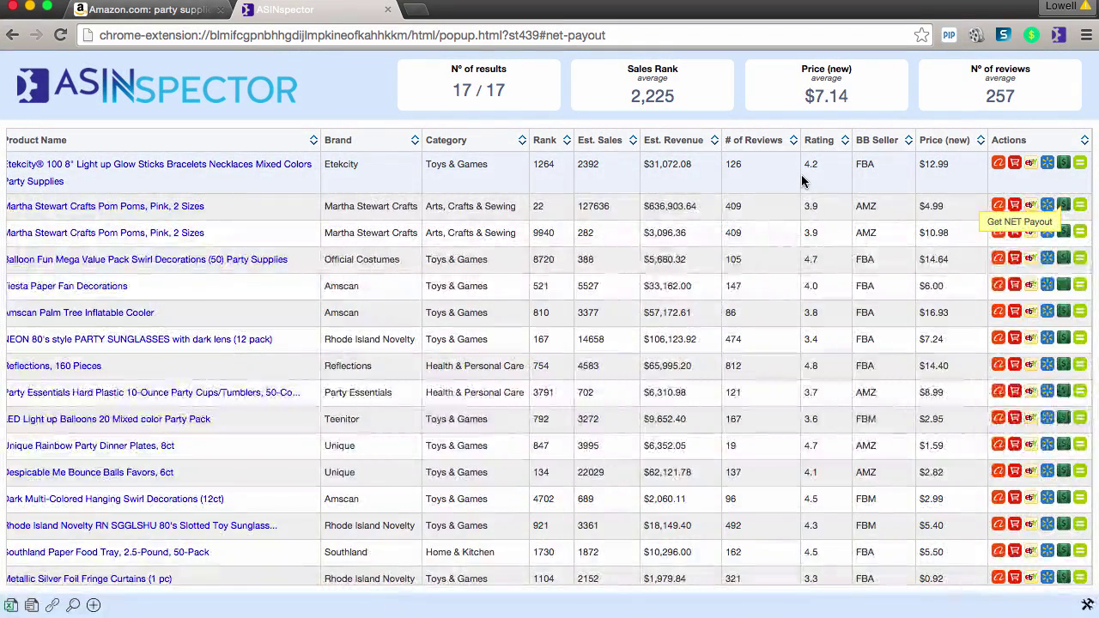
Step: Turn on the Package Dimensions column in the results options and look over the package sizes in the results table
mouse_move(803, 181)
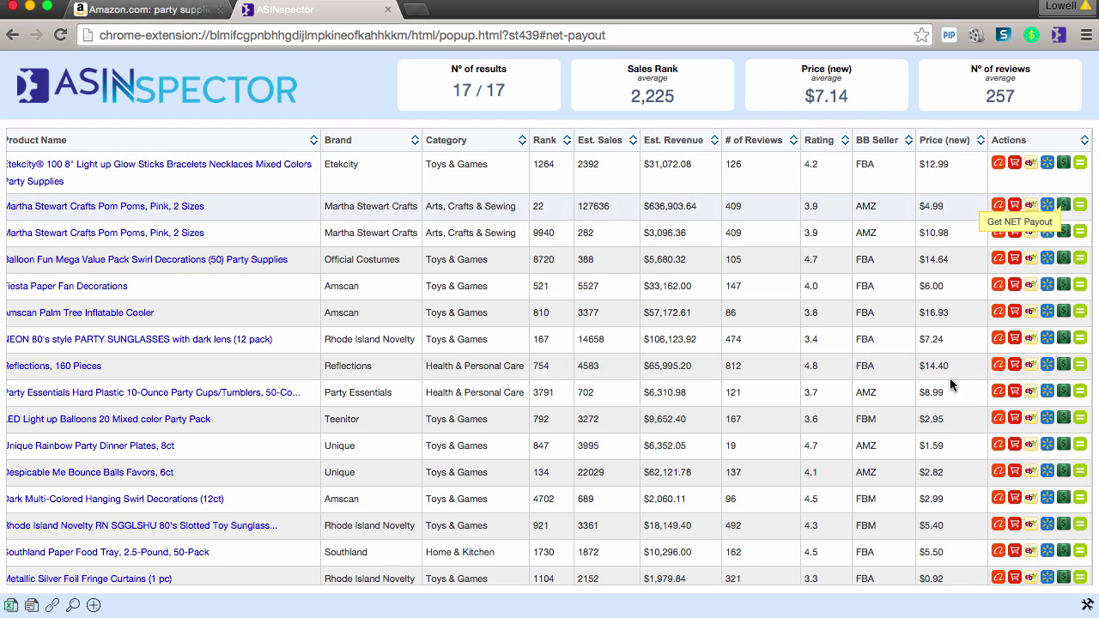
left_click(1087, 607)
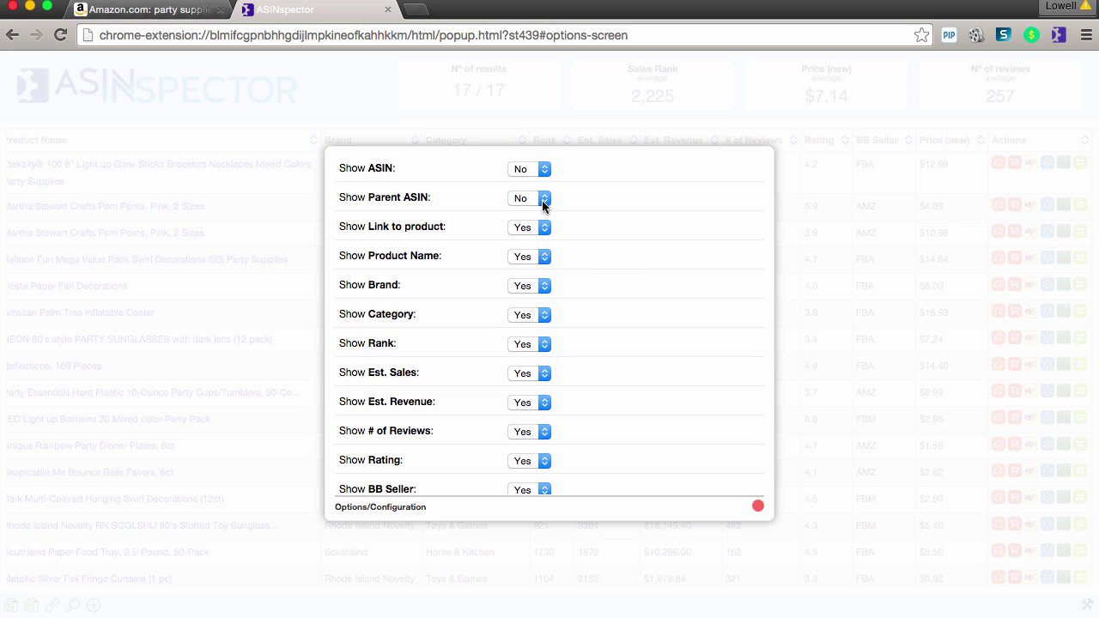
scroll(580, 320, "down", 2)
scroll(581, 320, "down", 7)
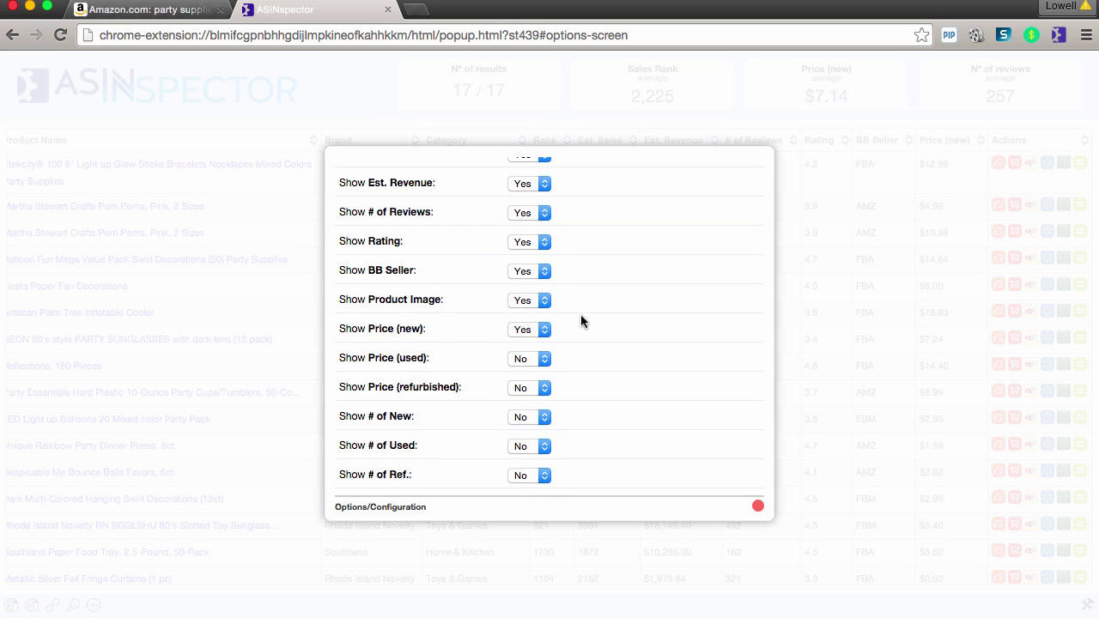
scroll(580, 321, "down", 12)
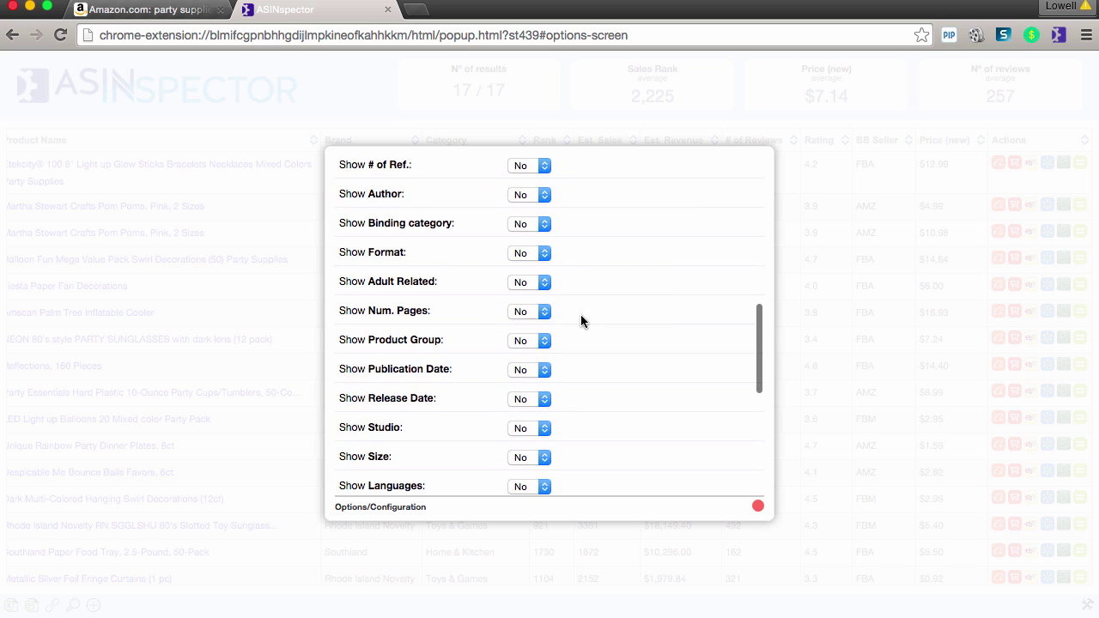
scroll(581, 321, "down", 5)
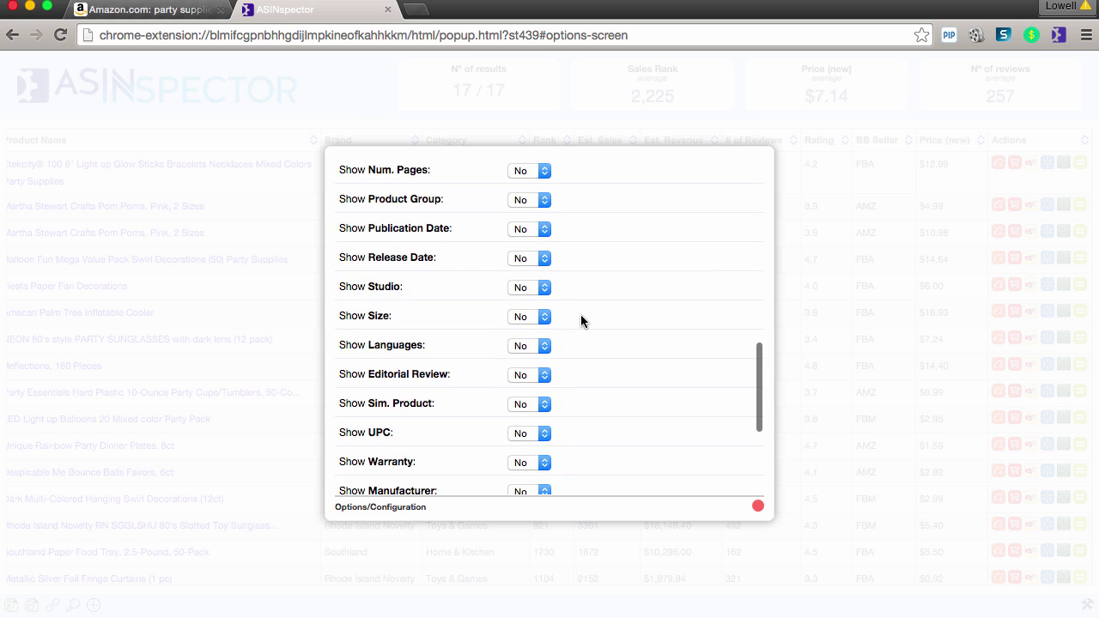
scroll(582, 318, "down", 8)
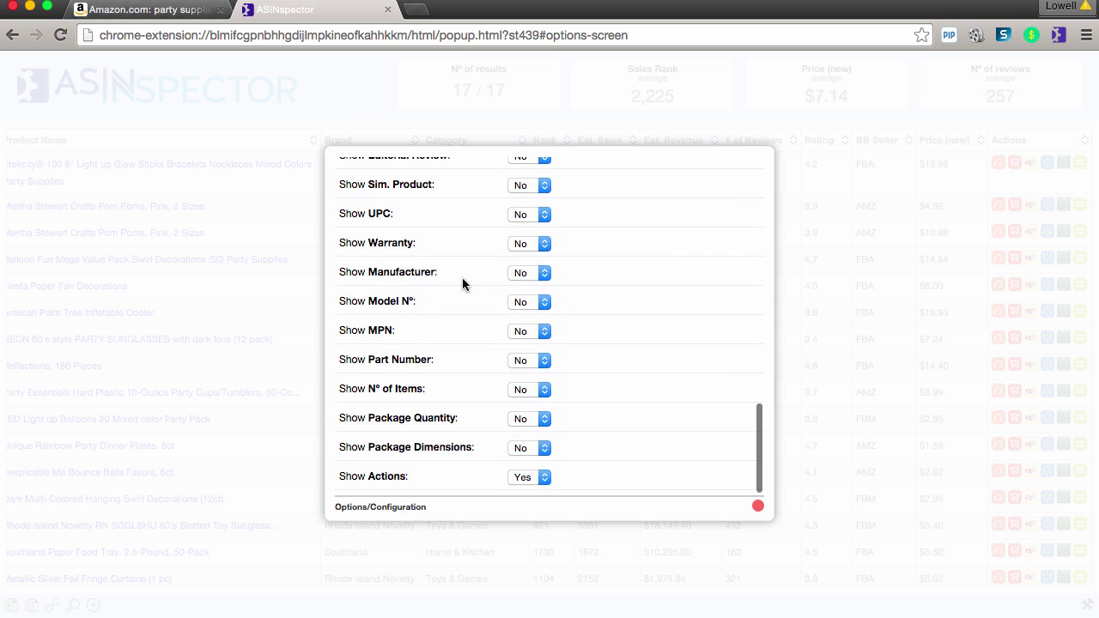
scroll(462, 277, "up", 3)
scroll(462, 277, "down", 3)
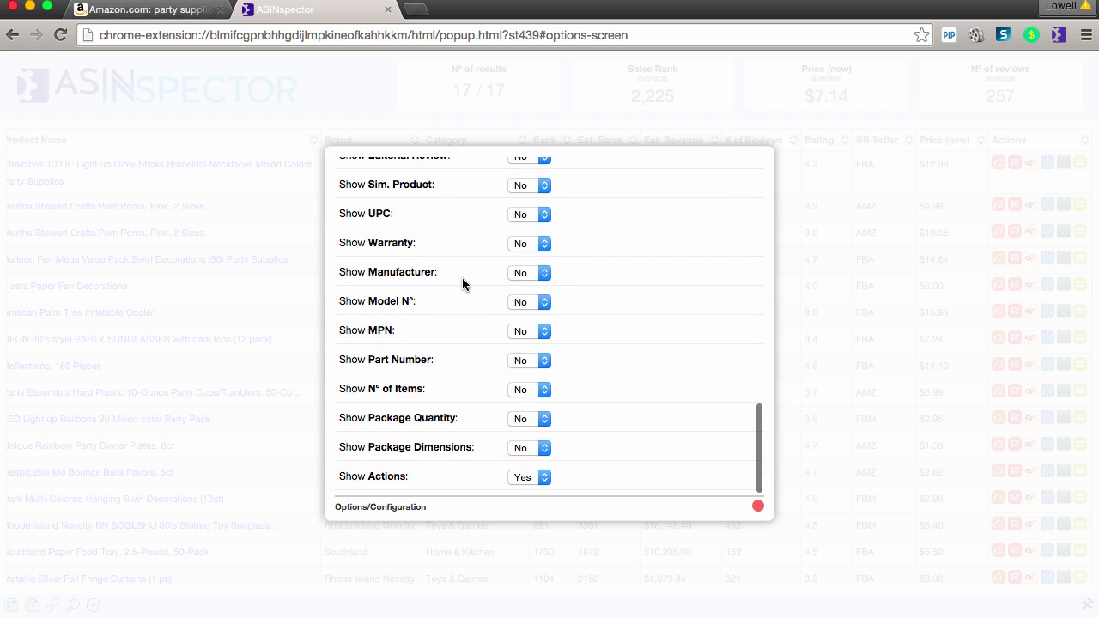
left_click(544, 446)
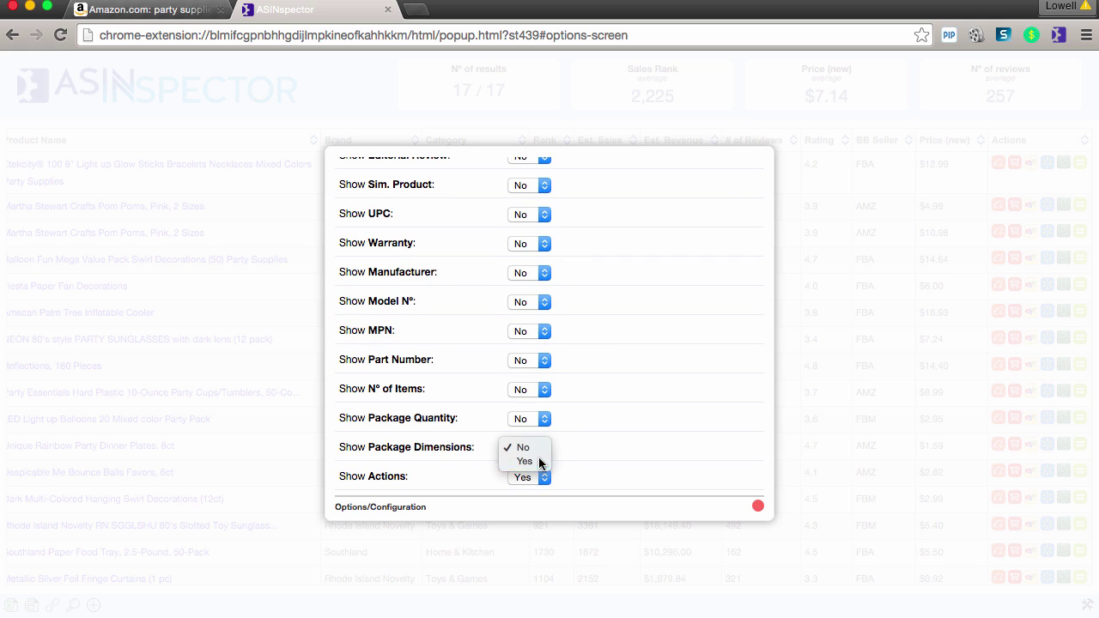
left_click(539, 458)
left_click(759, 506)
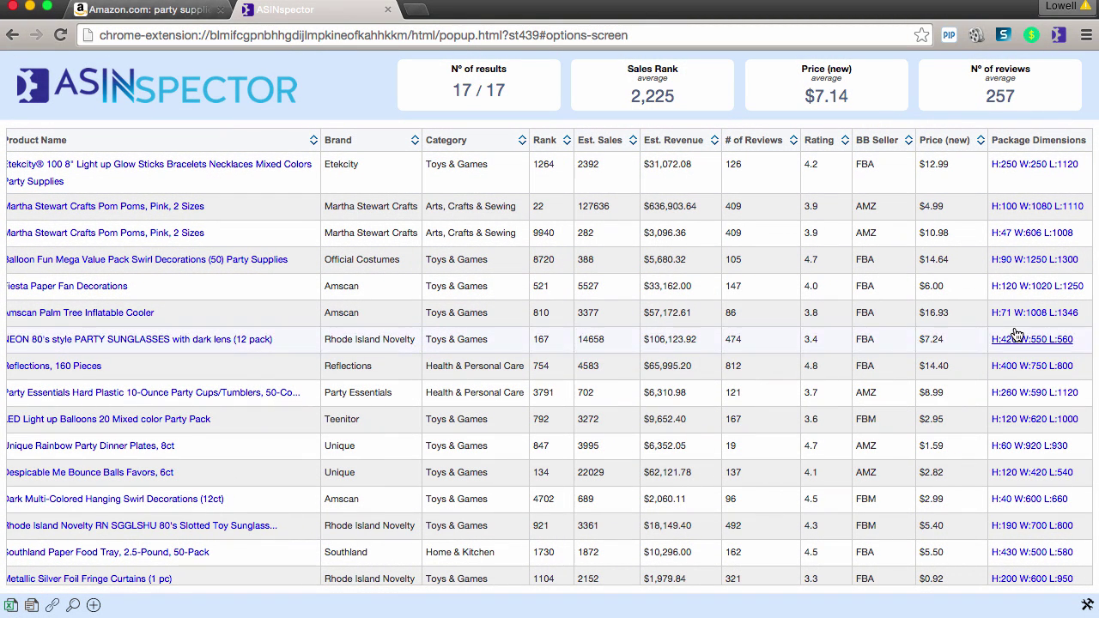
mouse_move(871, 295)
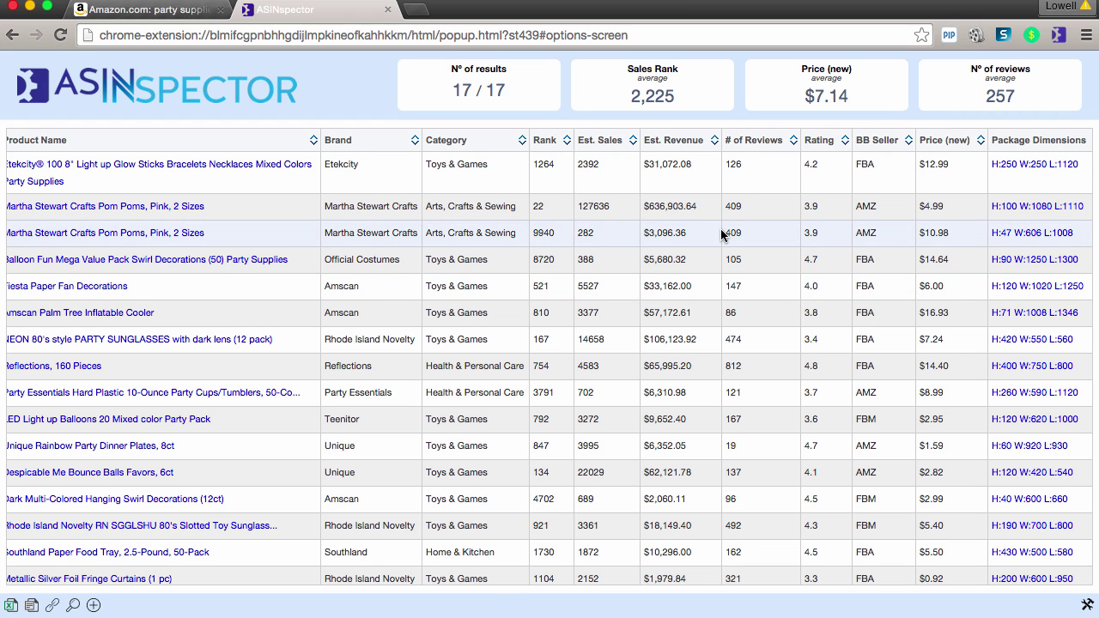
scroll(722, 235, "right", 3)
scroll(722, 235, "left", 4)
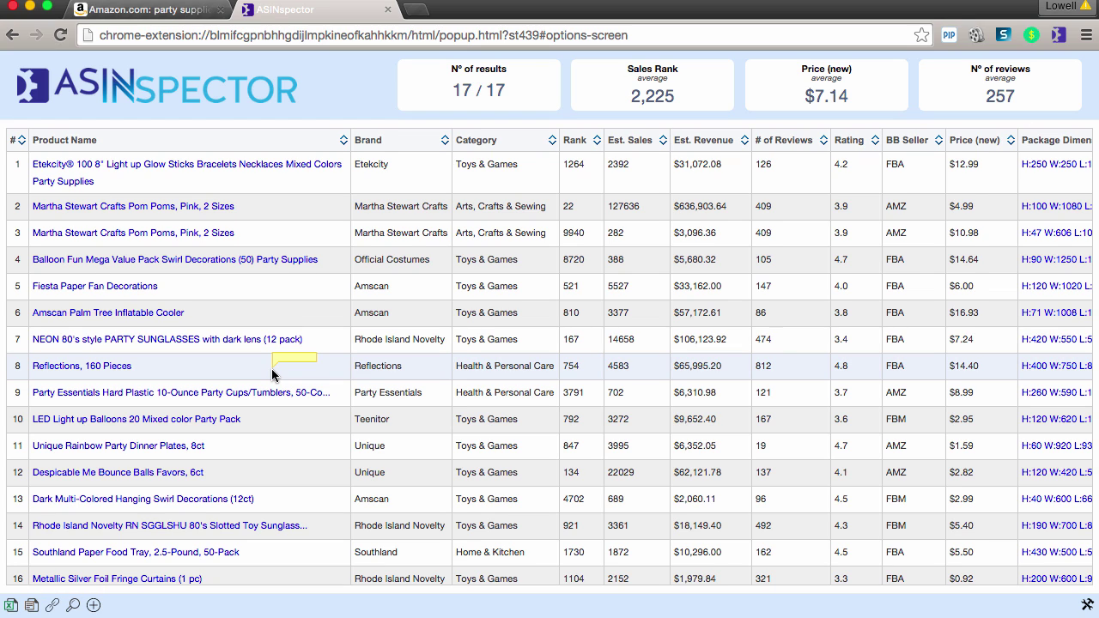
Step: Search Amazon for "tents" and run ASINspector on the search results
left_click(156, 11)
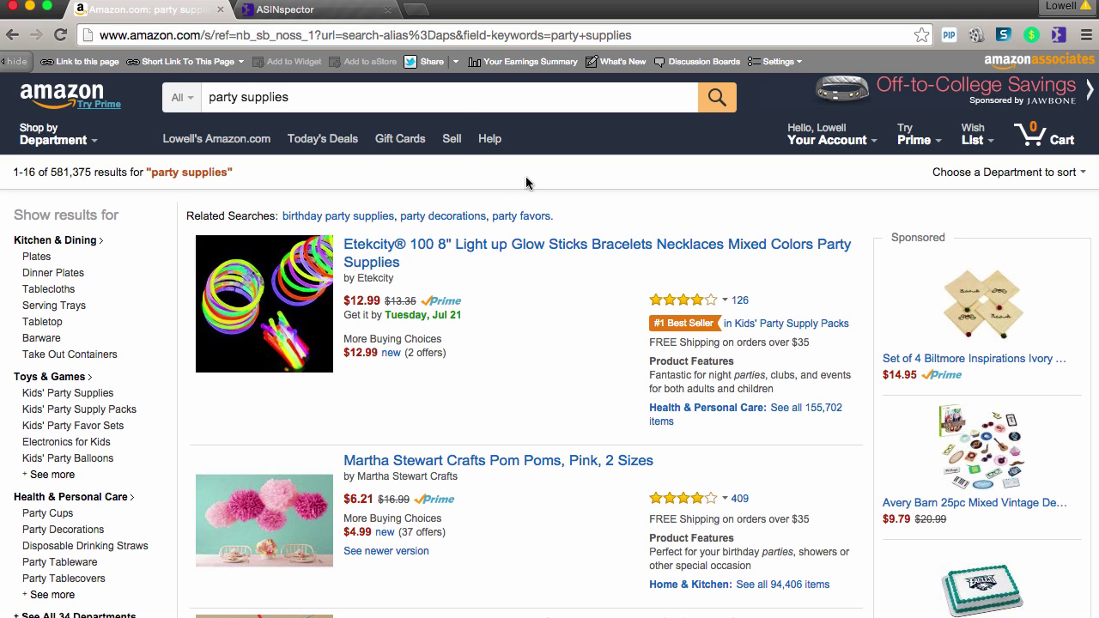
left_click(295, 101)
left_click_drag(319, 101, 183, 103)
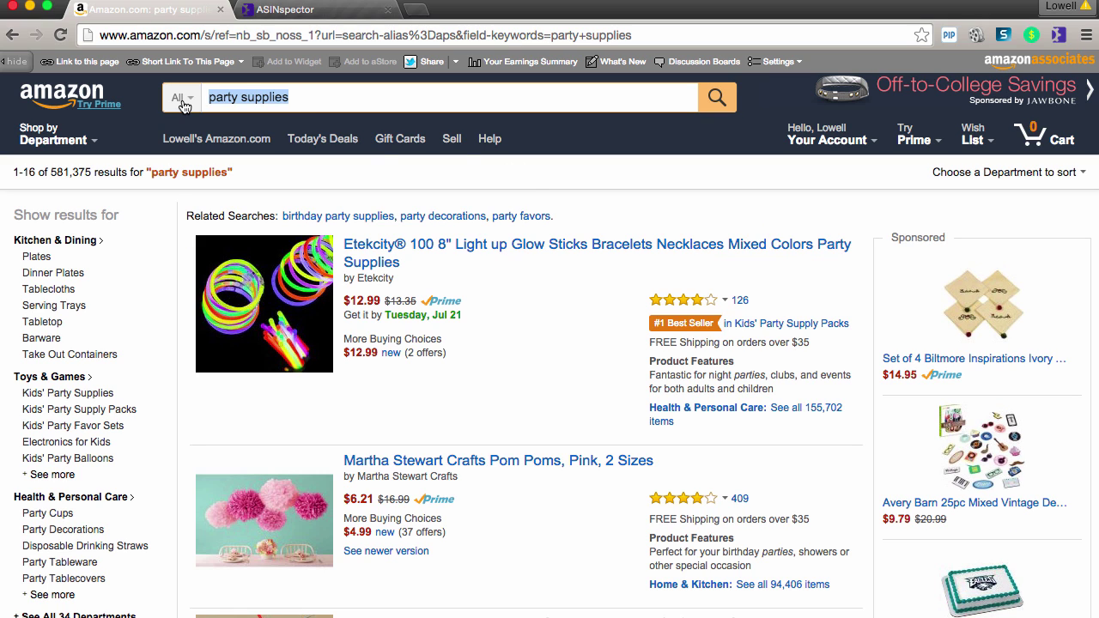
type("tesnt")
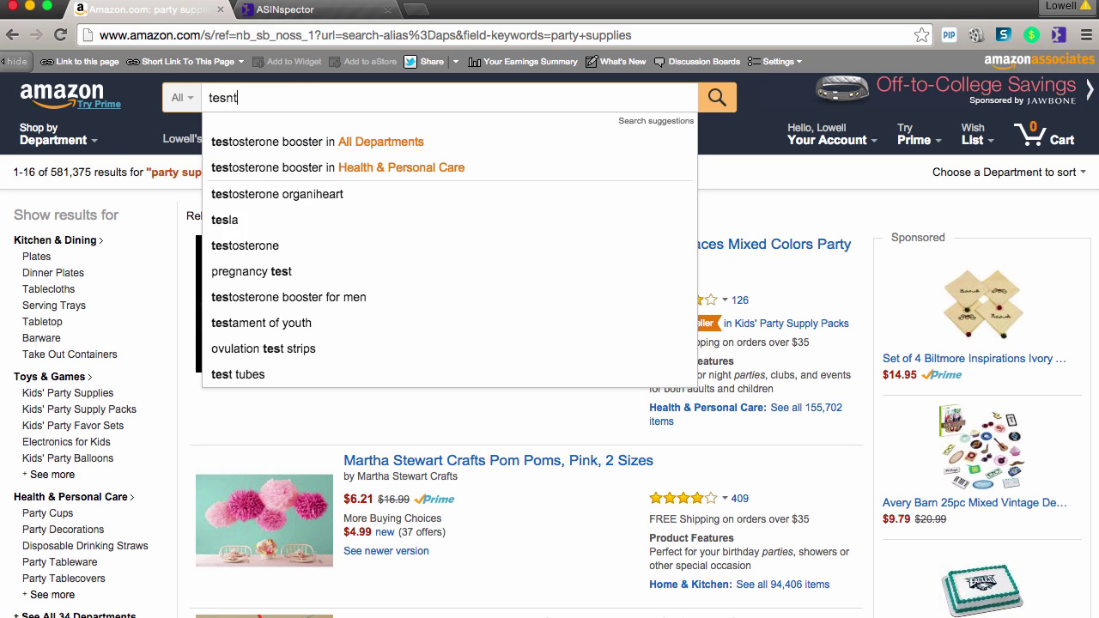
key("BackSpace")
key("BackSpace")
key("BackSpace")
type("nts")
key("Return")
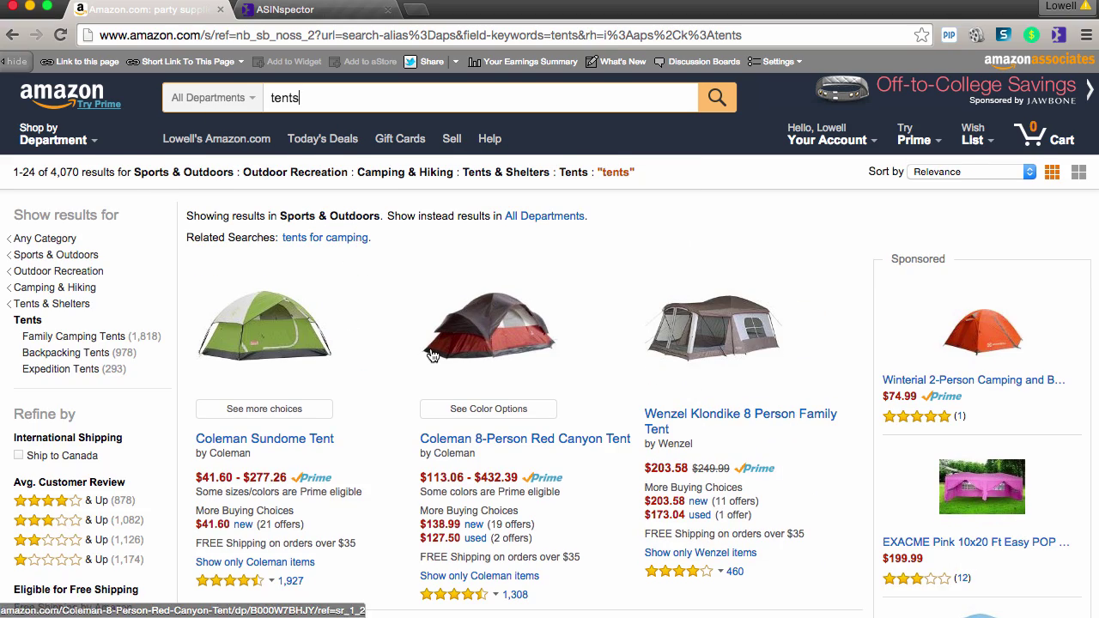
scroll(434, 355, "down", 5)
scroll(715, 140, "up", 5)
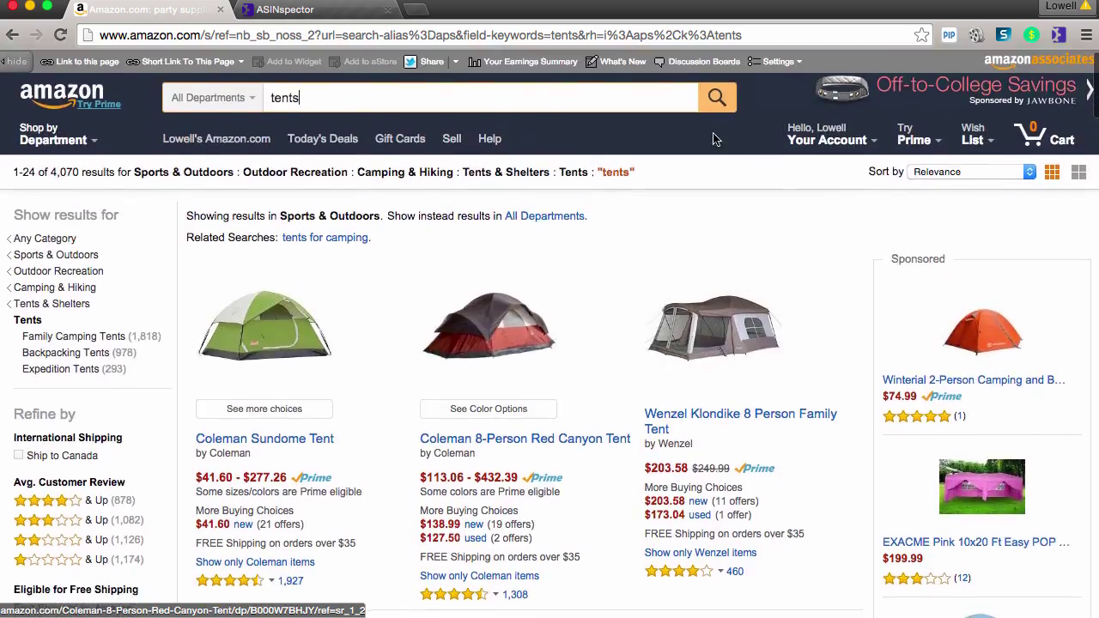
left_click(1059, 38)
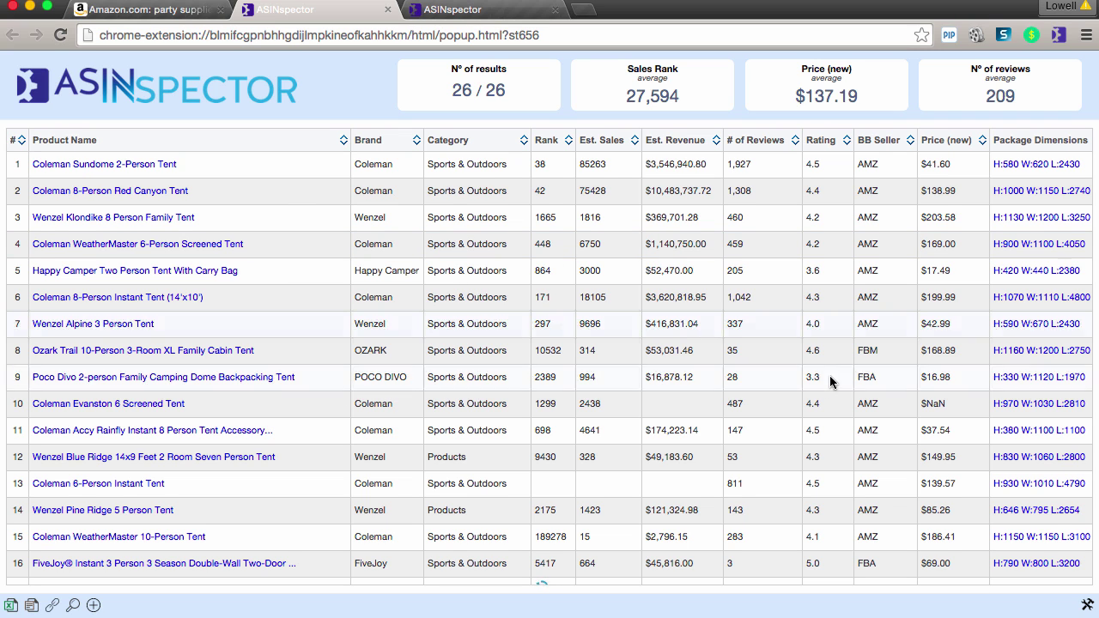
Step: Set Show Package Dimensions to No in the results options and close them
left_click(1086, 605)
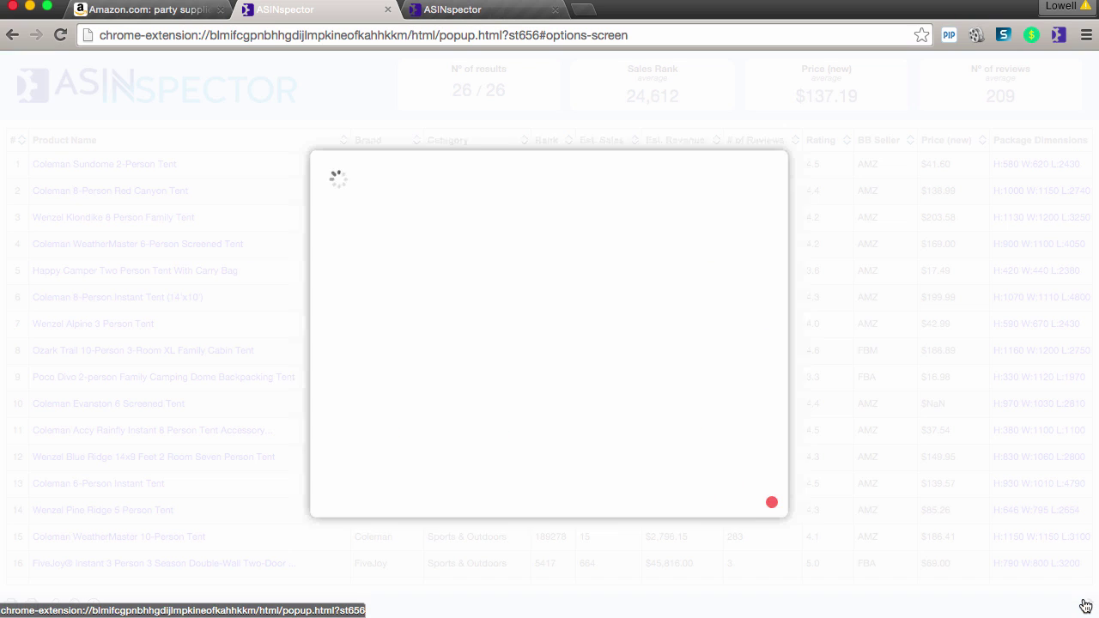
scroll(711, 406, "down", 15)
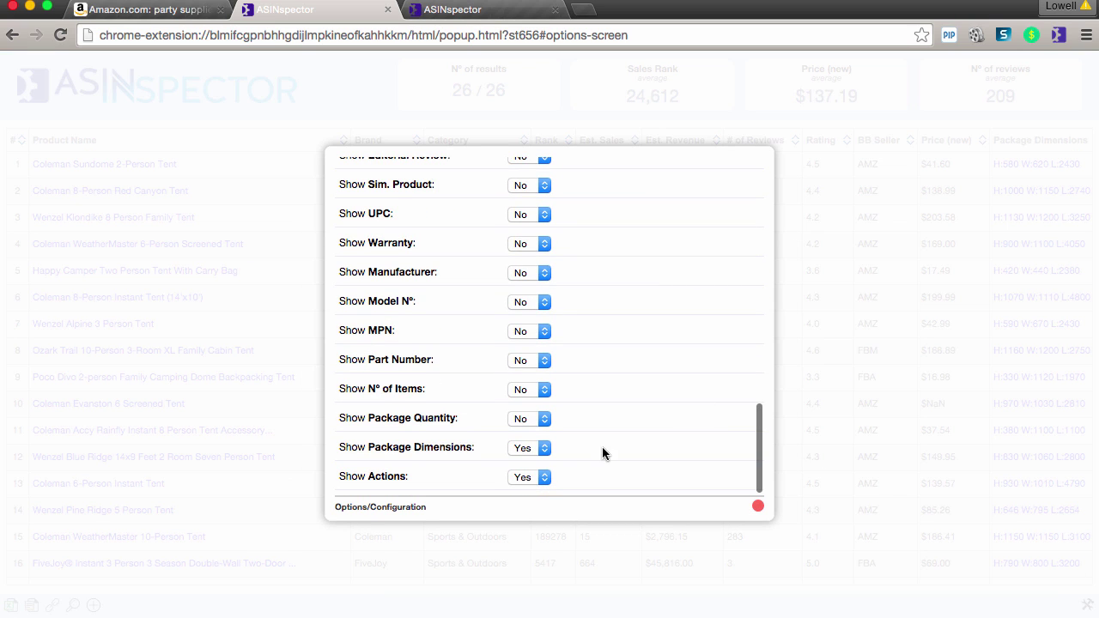
left_click(545, 448)
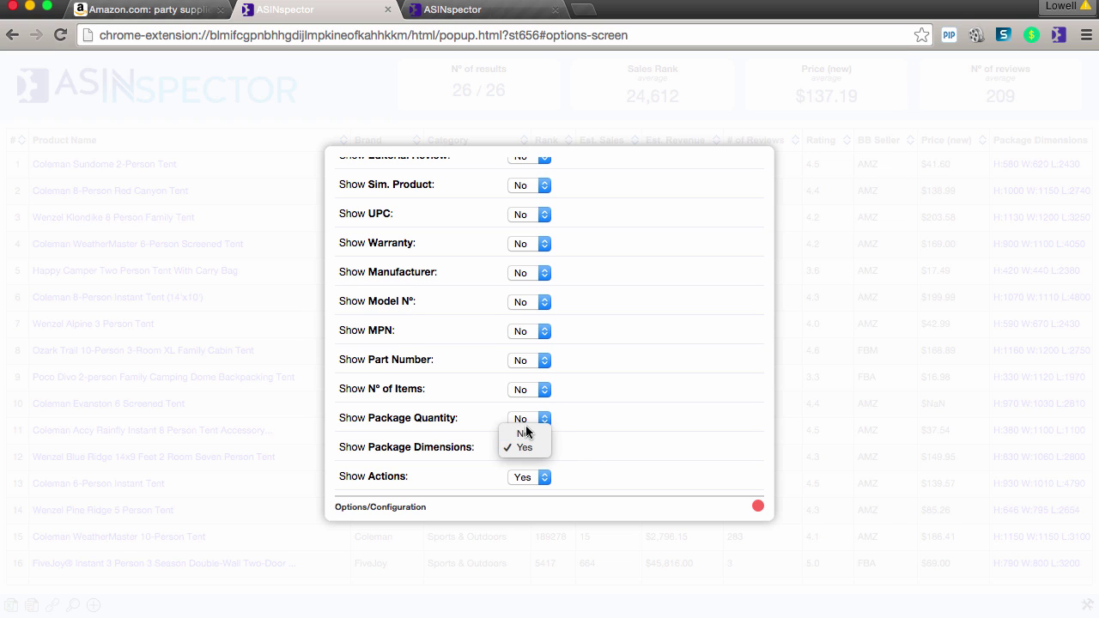
left_click(525, 425)
left_click(758, 506)
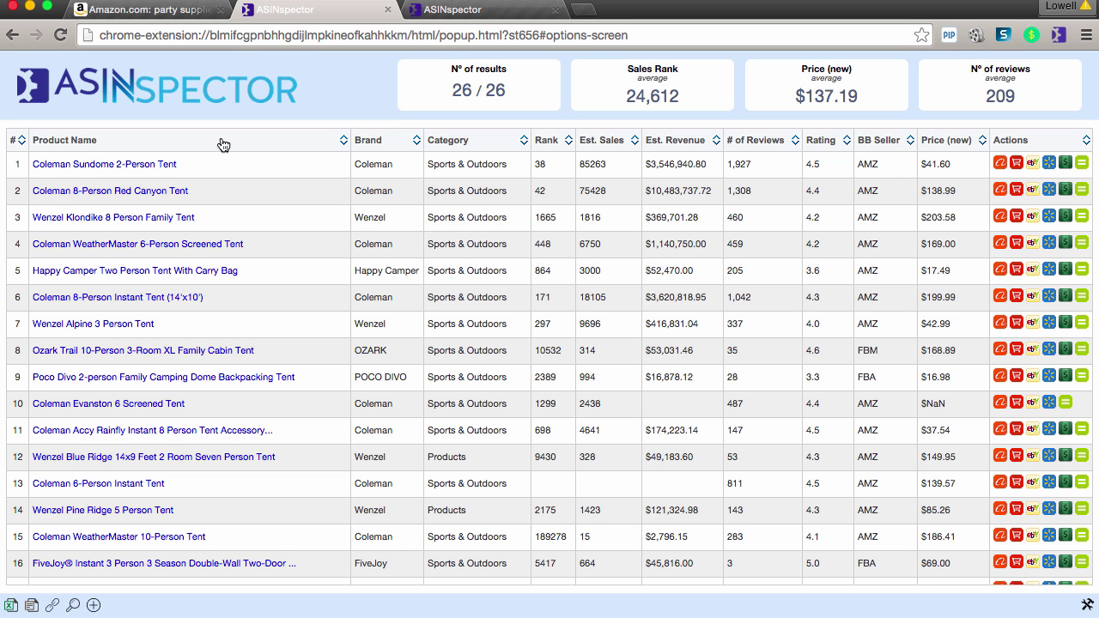
Step: Check the Coleman Sundome 2-Person Tent on Walmart, compare its price with competitors, and close both views
mouse_move(147, 171)
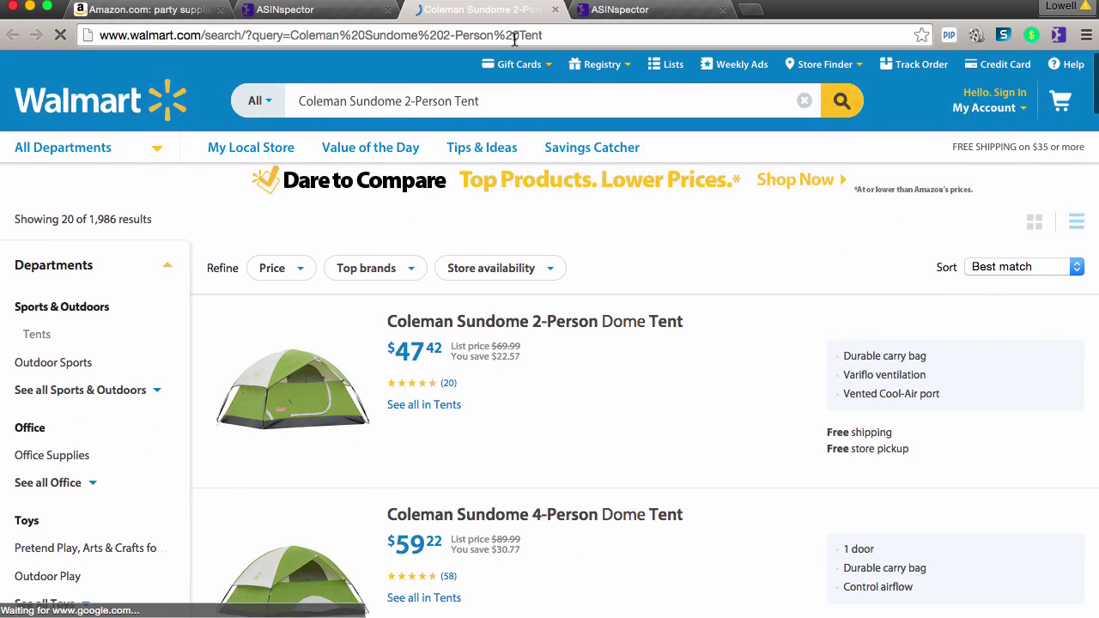
left_click(552, 10)
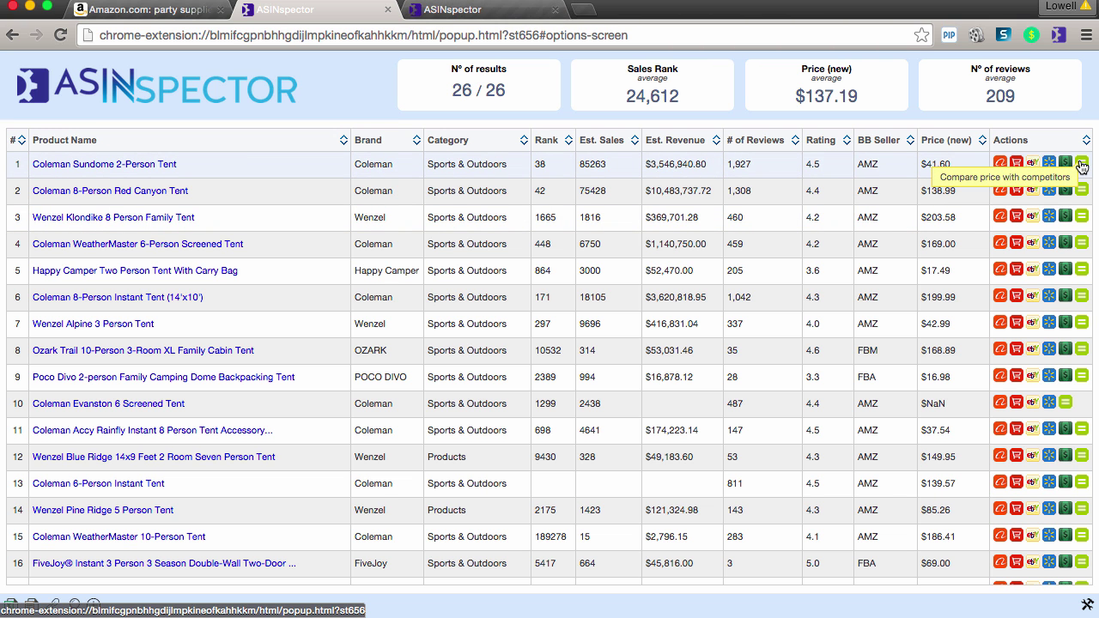
left_click(1082, 166)
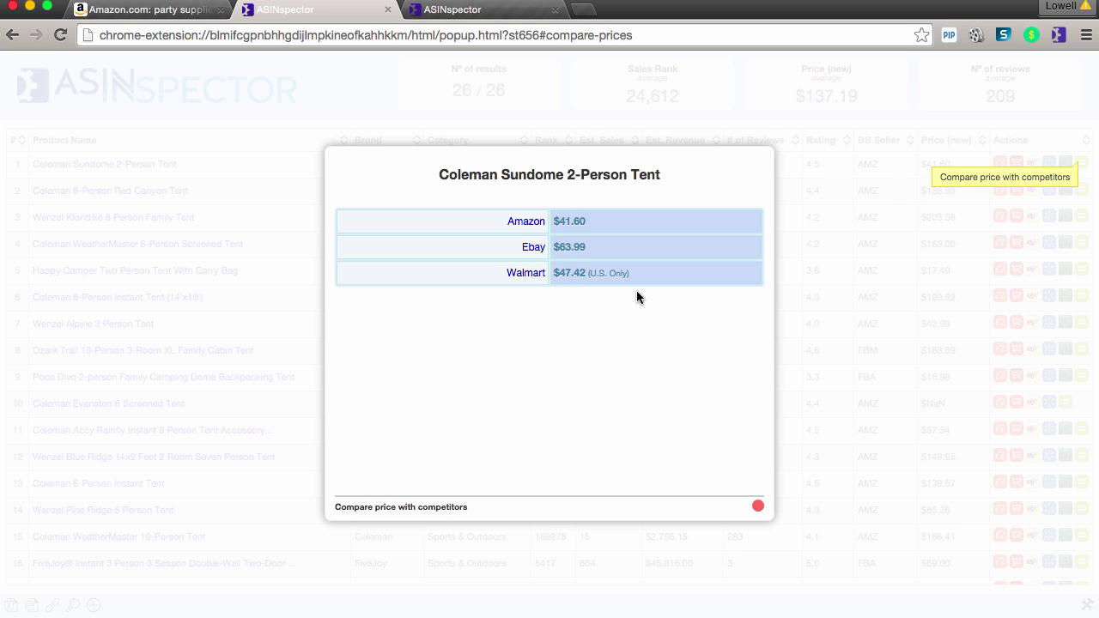
left_click(762, 508)
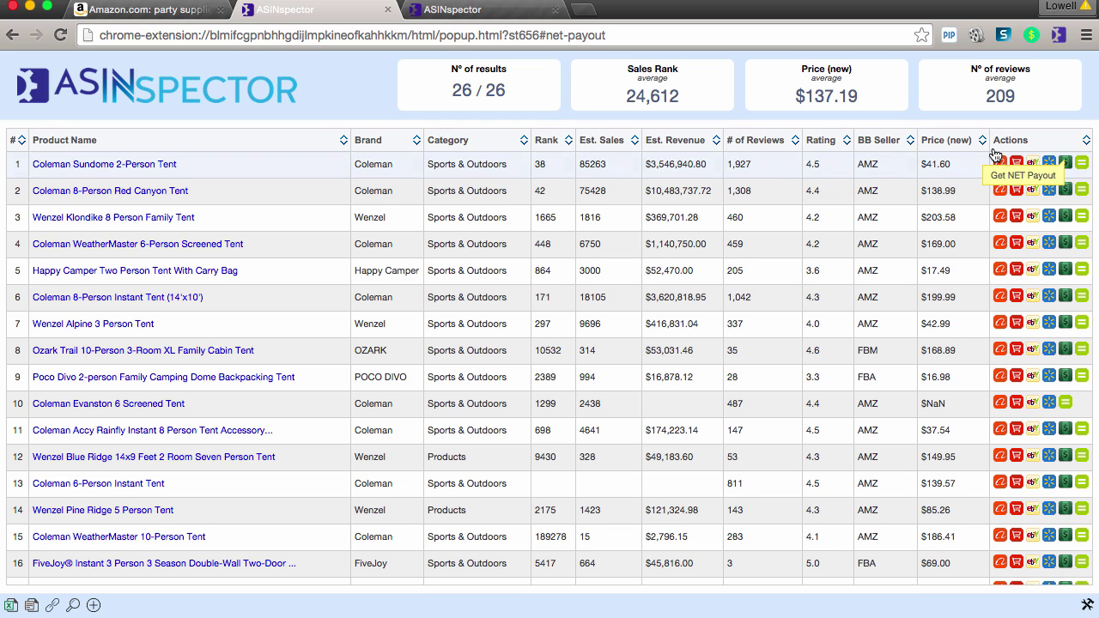
Step: Calculate the NET payout for the Coleman Sundome 2-Person Tent with a cost of 12 and close the calculator
left_click(1066, 163)
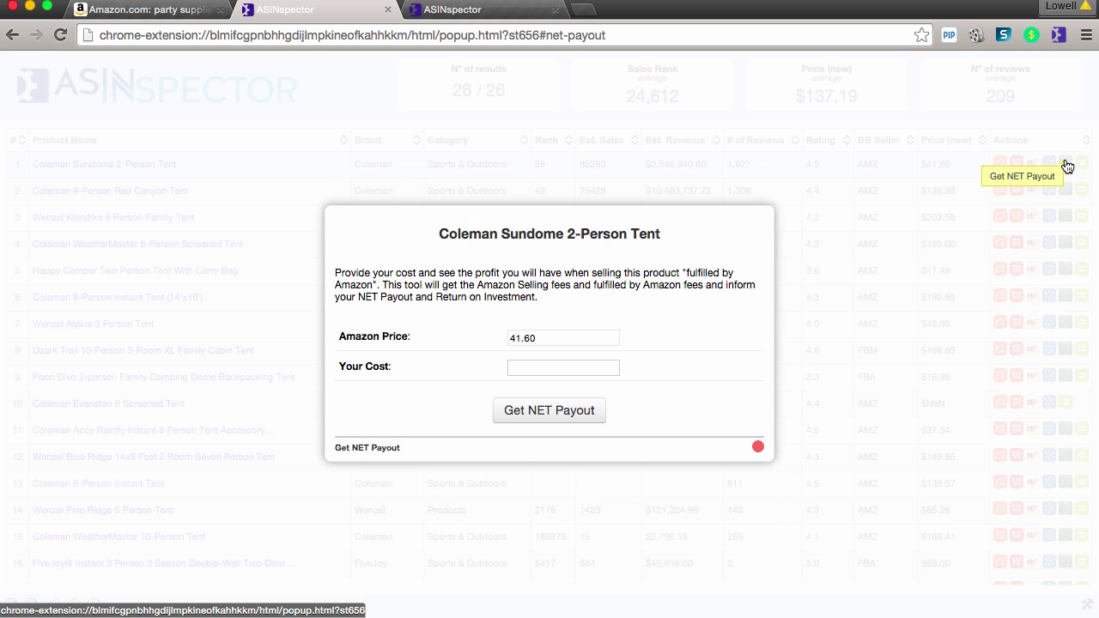
left_click(558, 368)
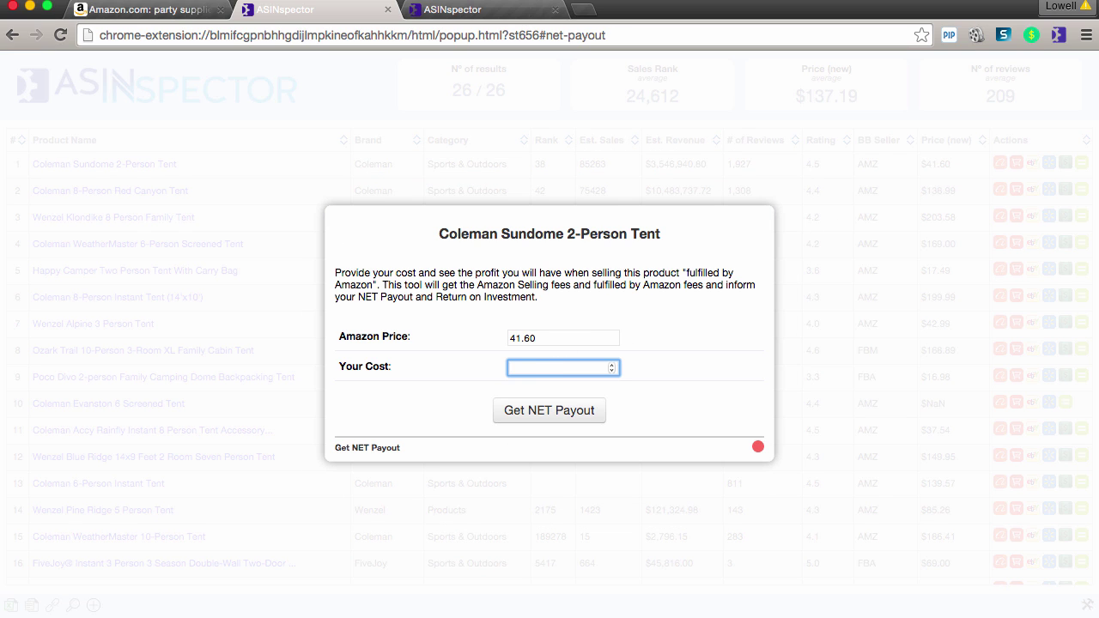
left_click(520, 410)
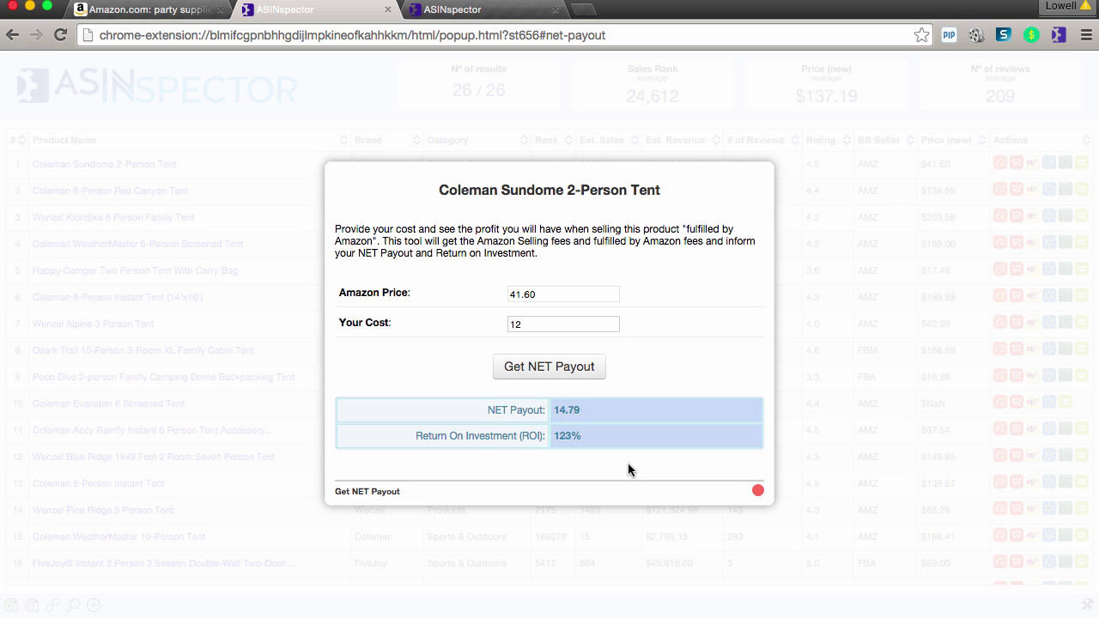
left_click(758, 491)
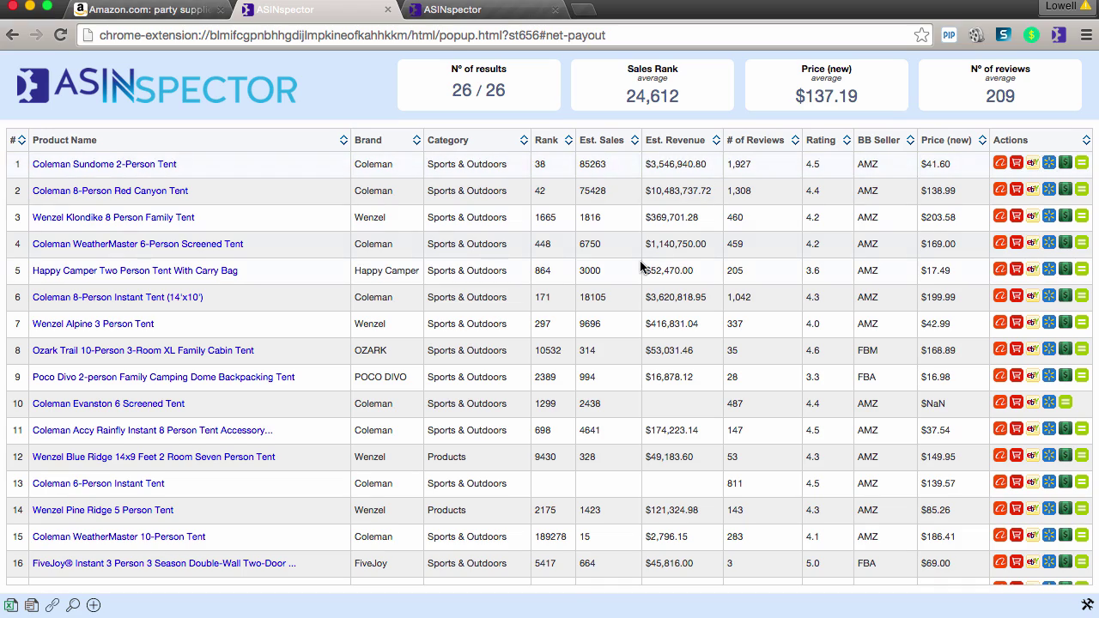
Step: Load another batch of tent products into the results table and look through the added rows
scroll(644, 263, "down", 6)
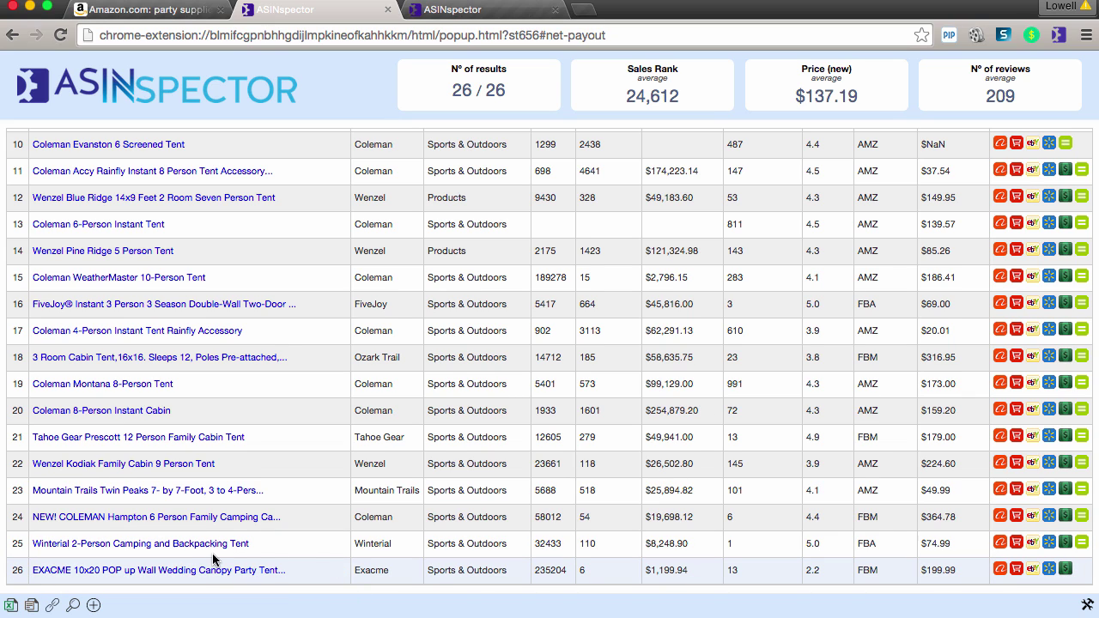
left_click(98, 607)
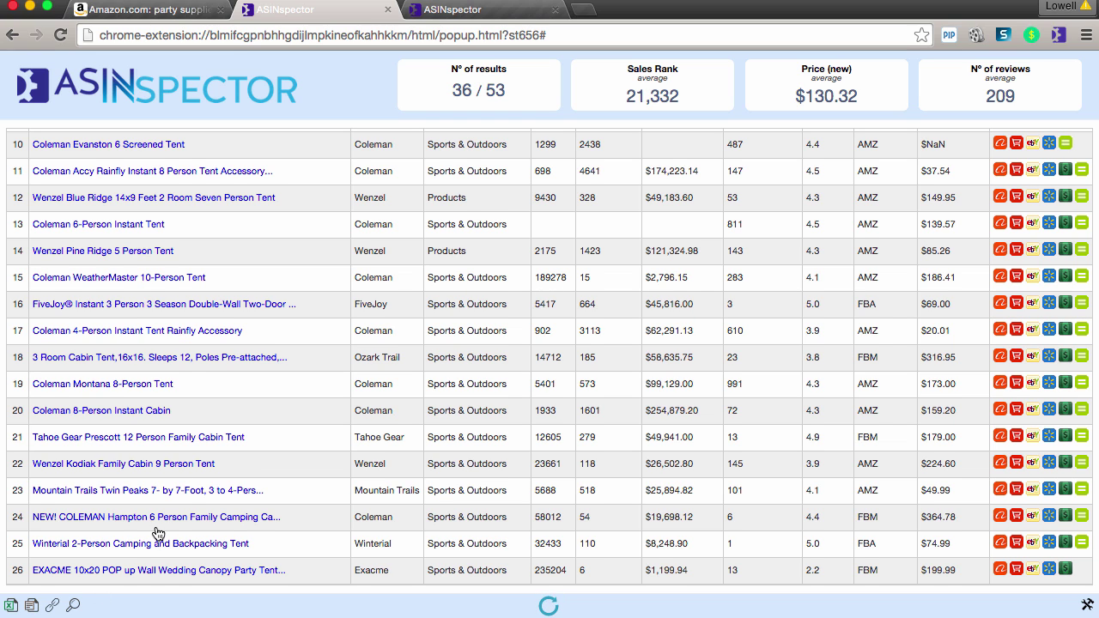
scroll(158, 534, "down", 1)
scroll(157, 534, "down", 3)
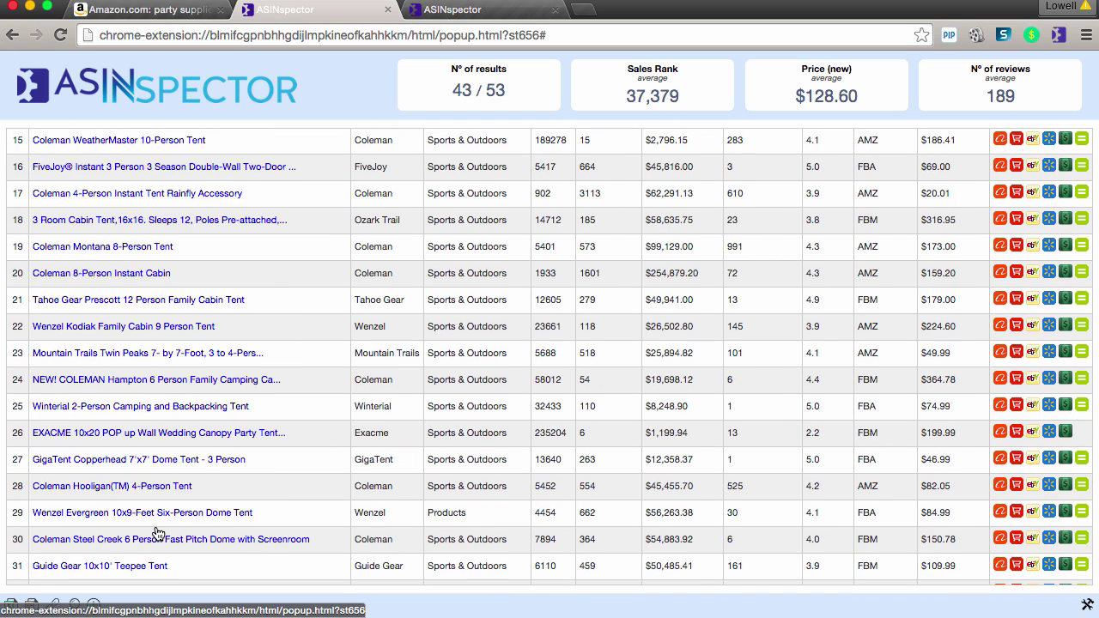
scroll(157, 534, "down", 10)
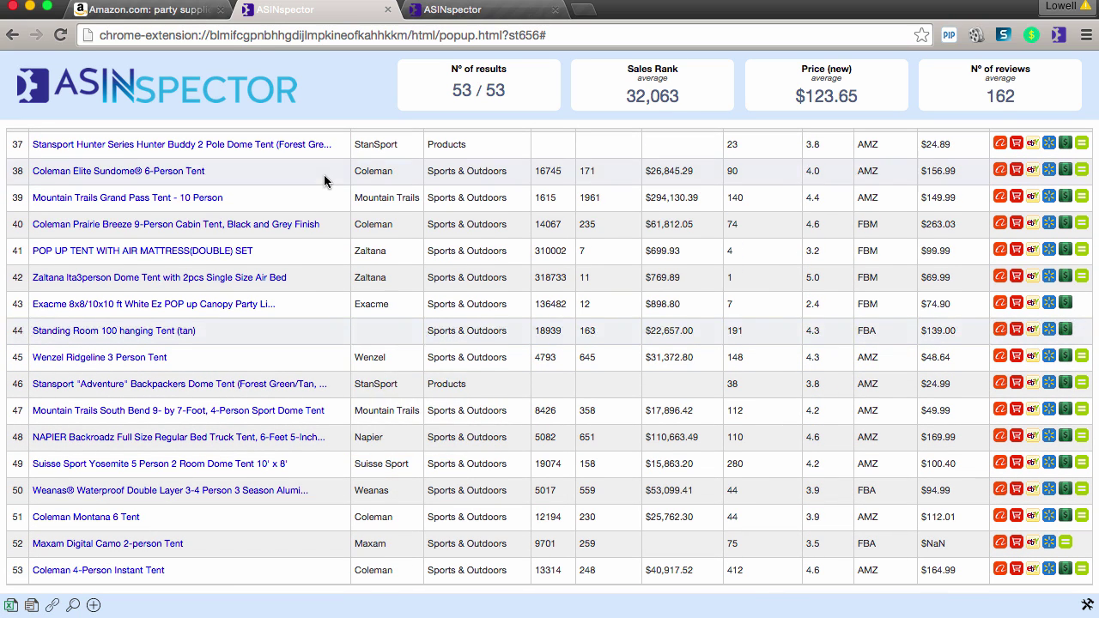
mouse_move(325, 180)
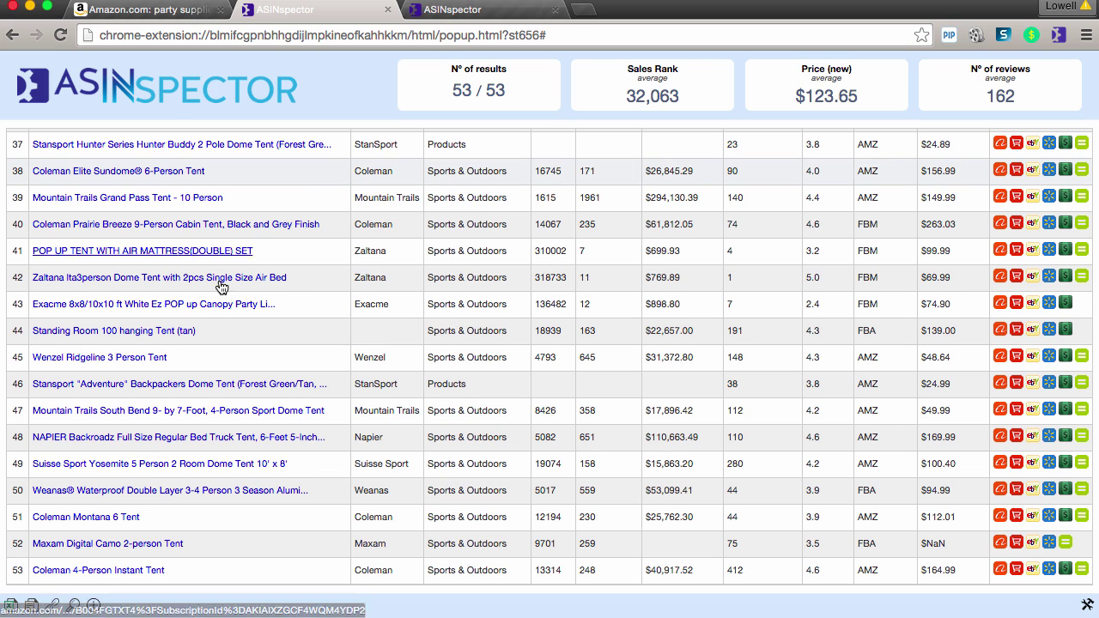
Step: Return to the Amazon search page and load amazon.co.uk in its place
left_click(160, 10)
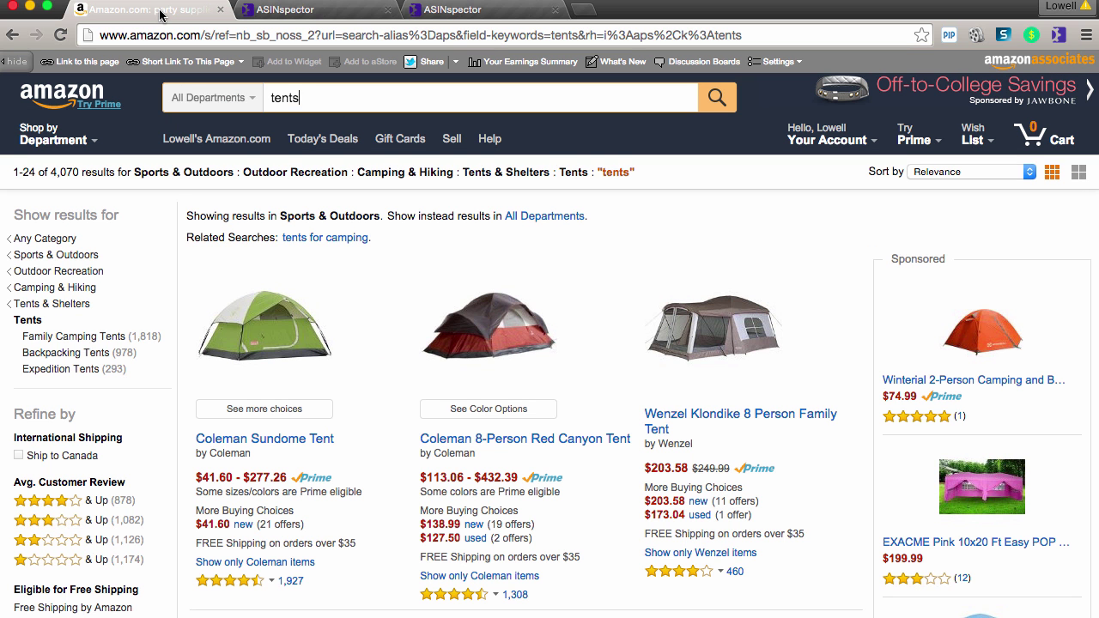
left_click(763, 34)
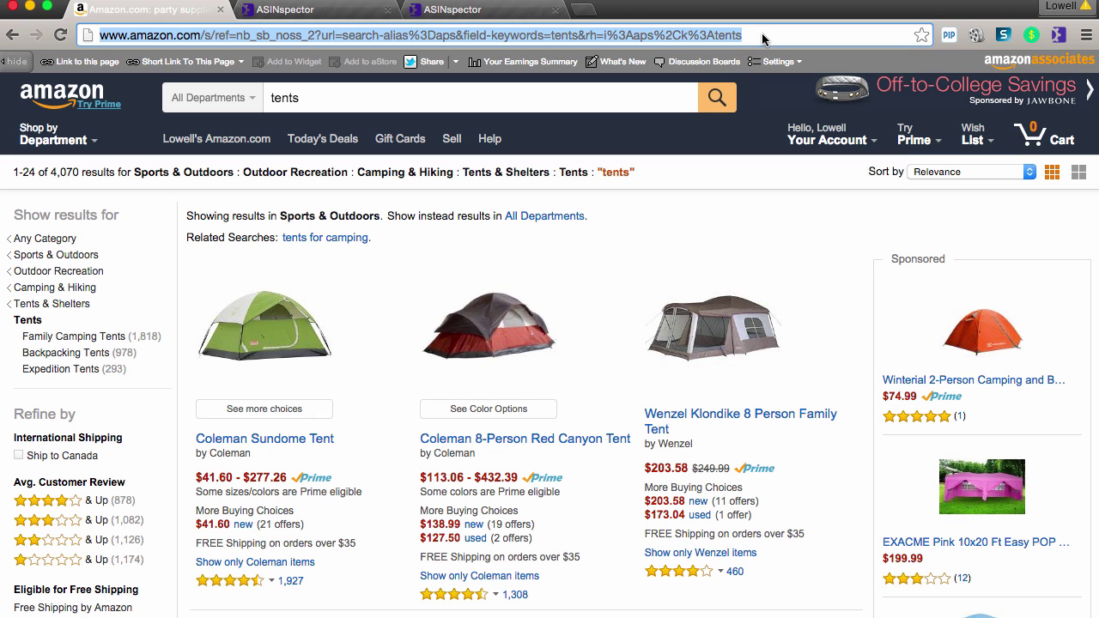
type("amazi")
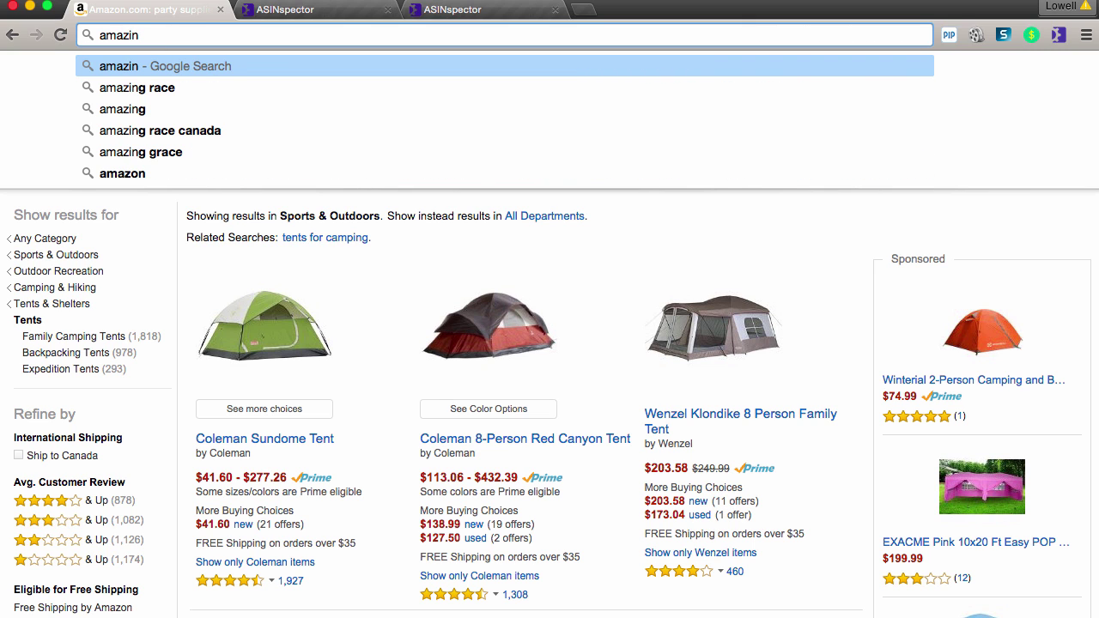
key("BackSpace")
type("on.co.")
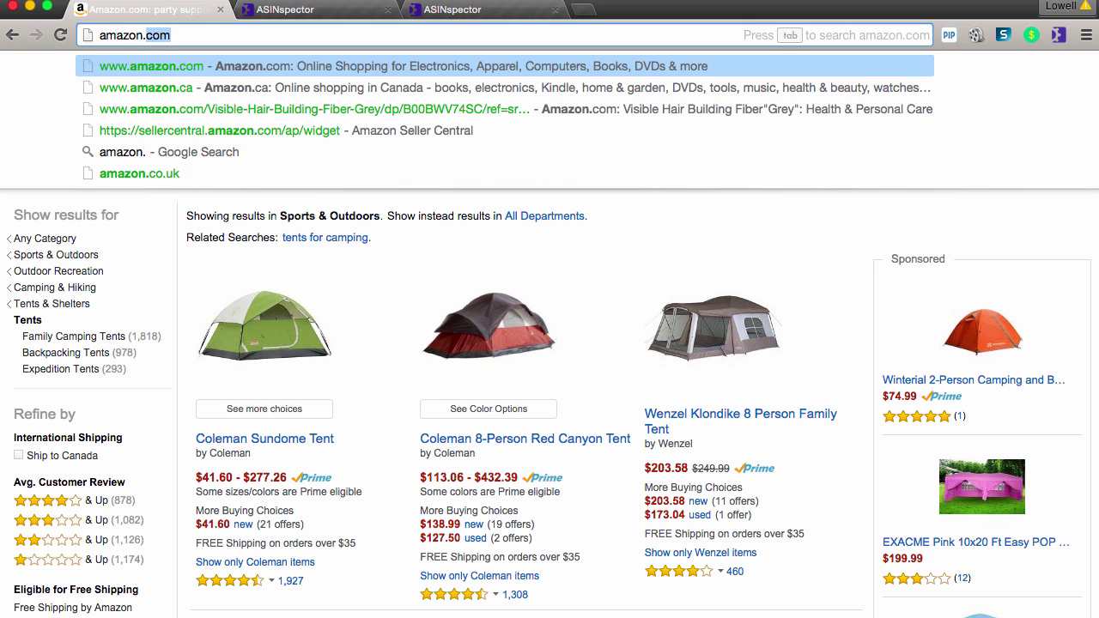
type("uk")
key("Return")
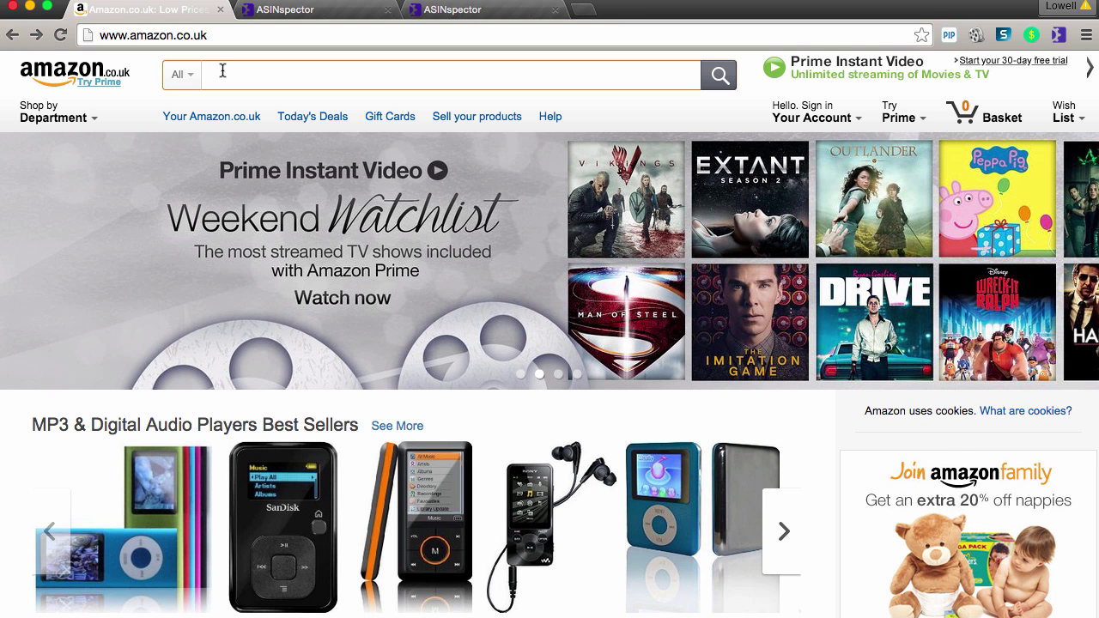
Step: Search Amazon.co.uk for "guitar" and run ASINspector on the search results
type("guitar")
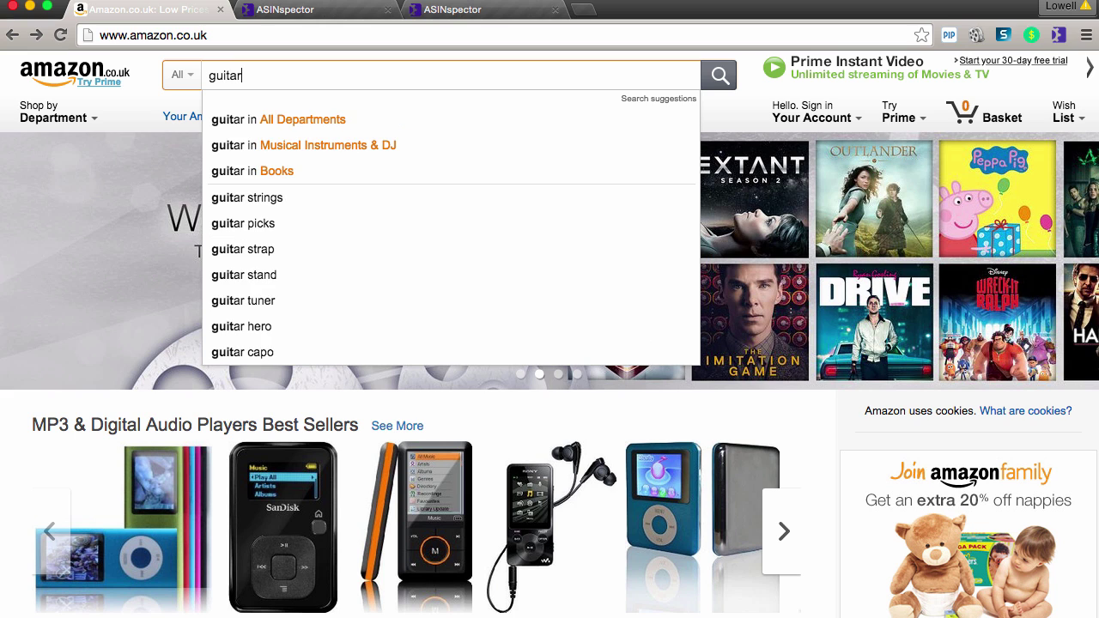
key("Return")
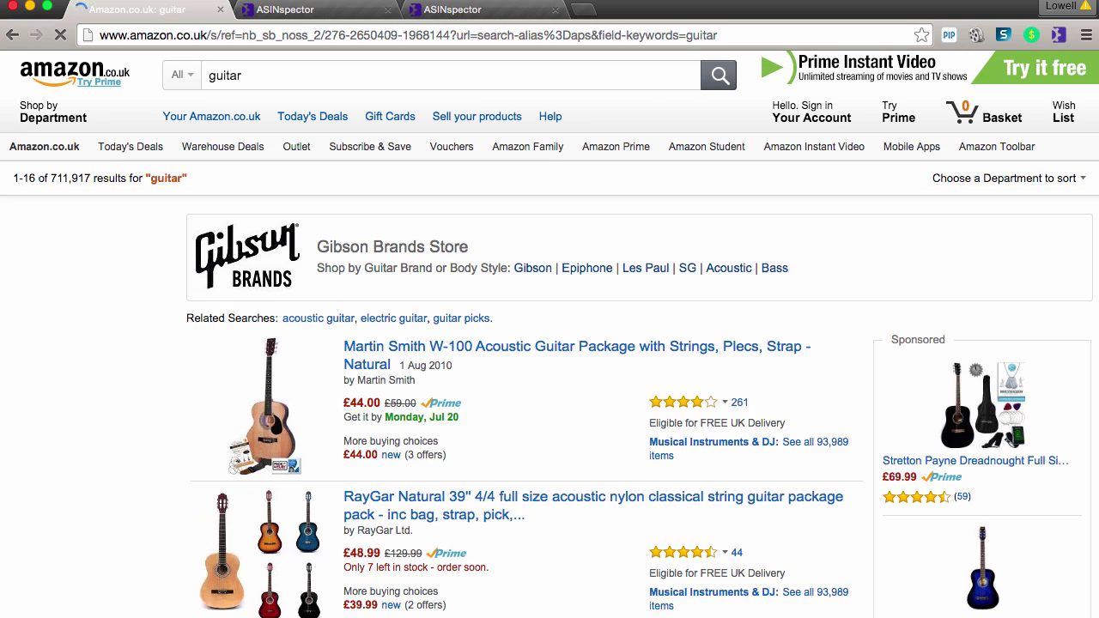
left_click(1059, 37)
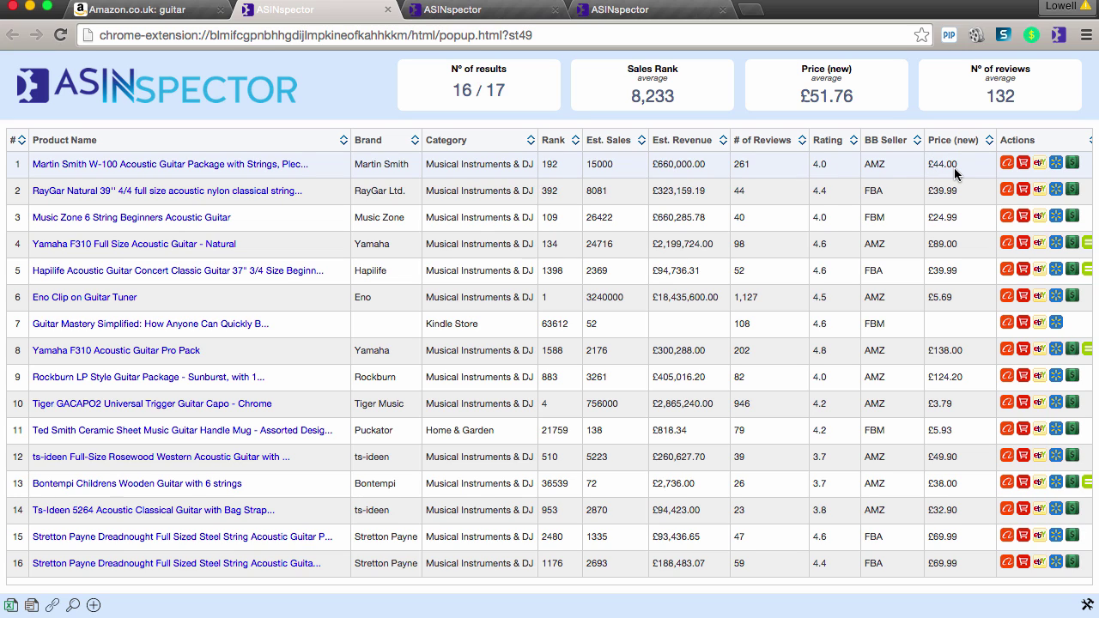
left_click(159, 11)
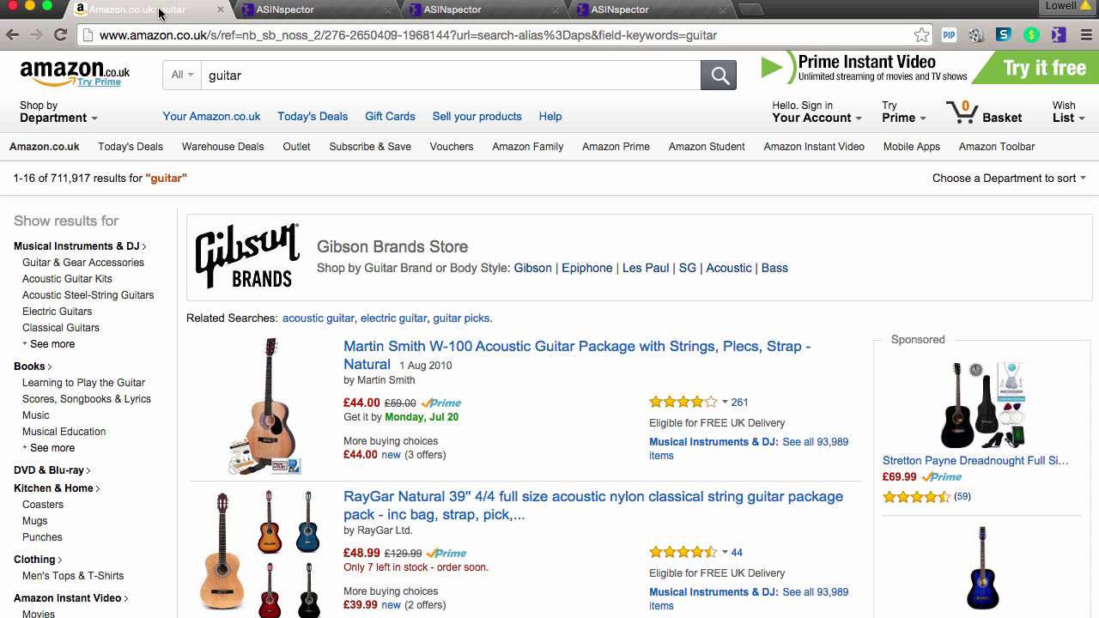
left_click(181, 35)
type("www.amazon.ca")
key("Return")
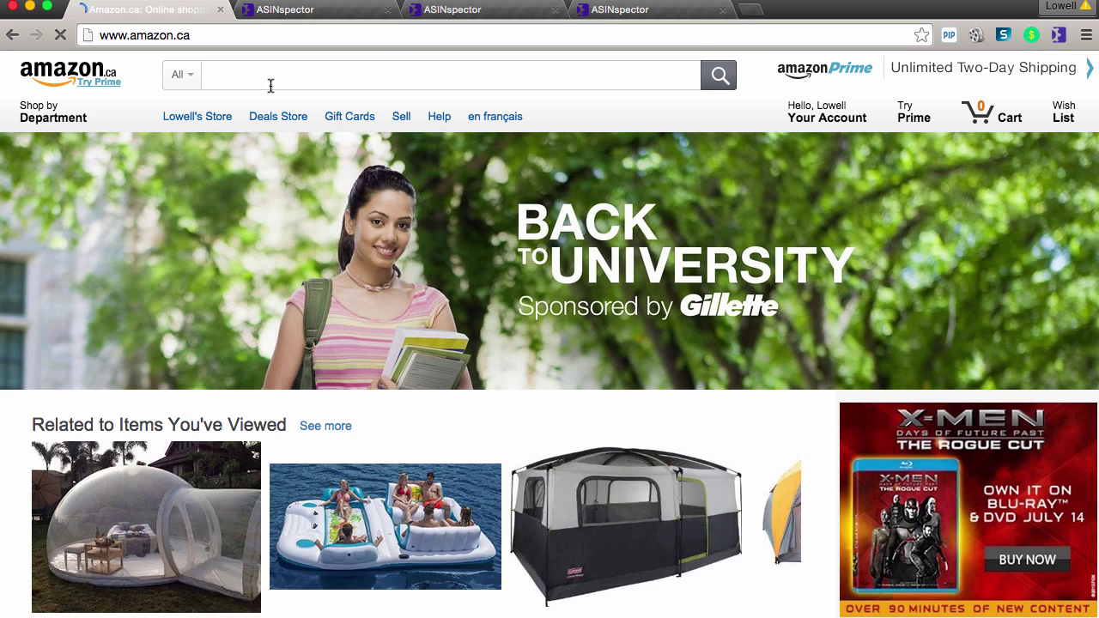
Step: Search all departments of Amazon.ca for "bluetooth speaker", run ASINspector on the results, and preview the SHARKK Boombox speaker's image
left_click(255, 77)
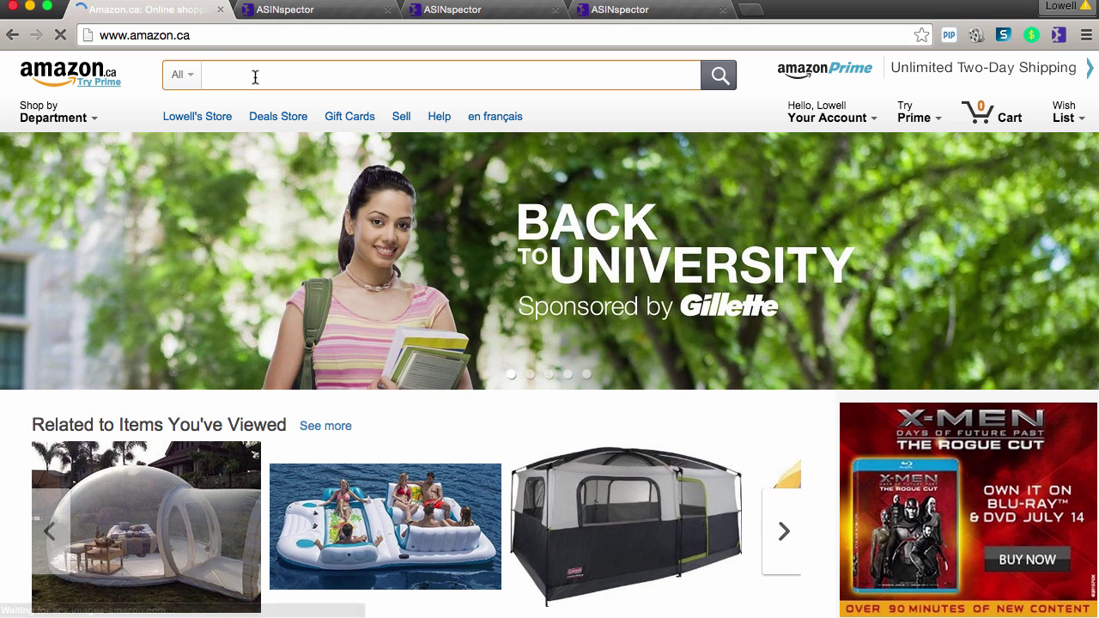
type("blue tooth")
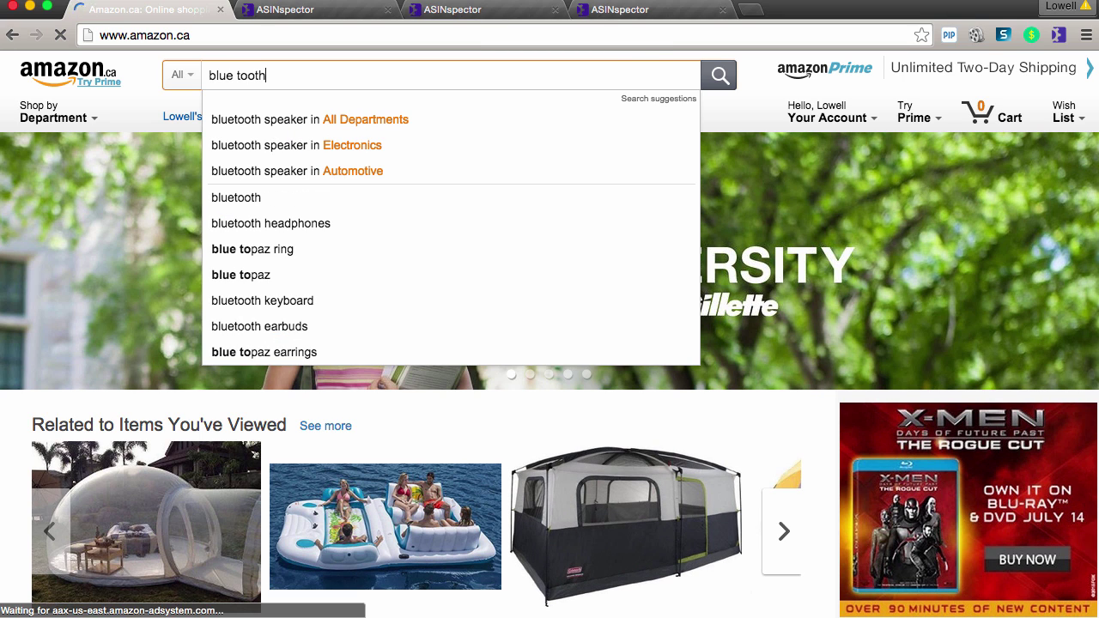
left_click(253, 118)
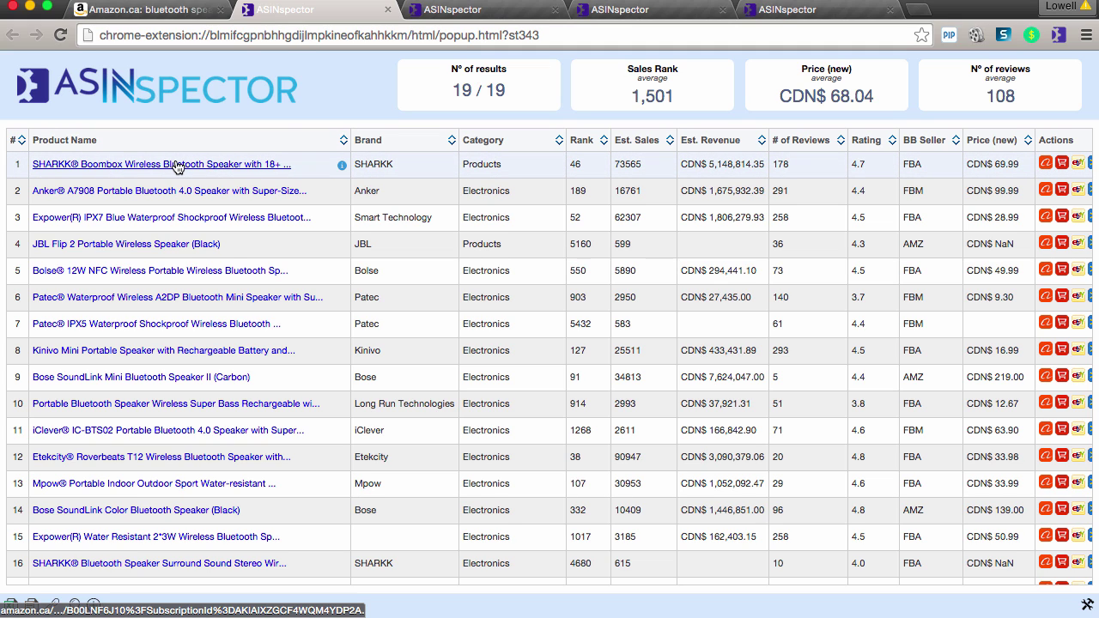
mouse_move(176, 167)
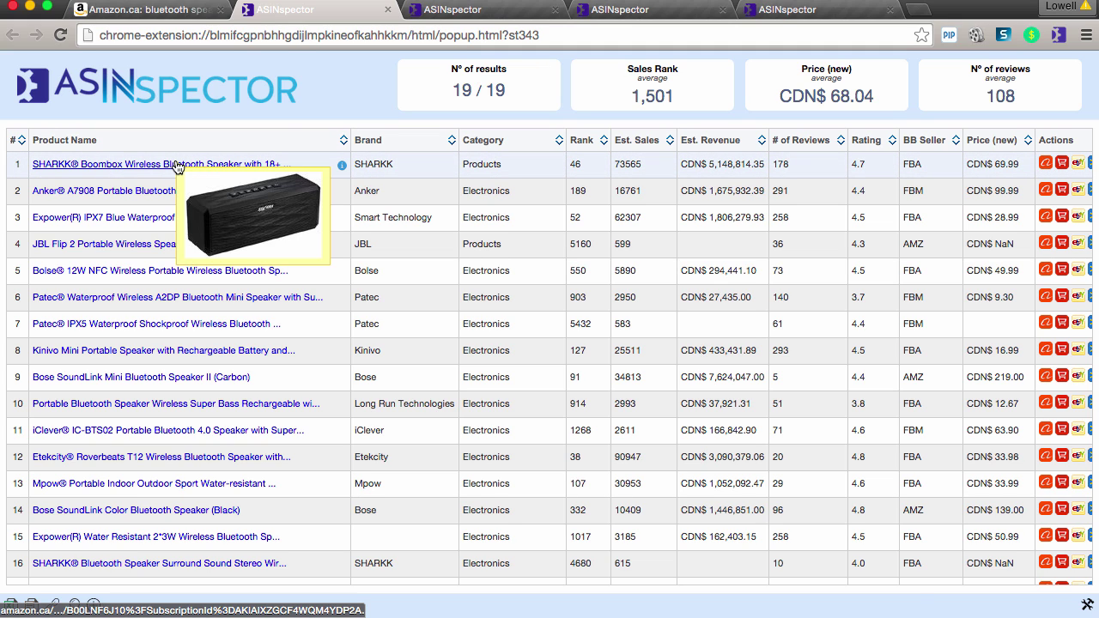
Step: Sort the bluetooth speaker results by estimated revenue and look across all the table's columns
left_click(761, 143)
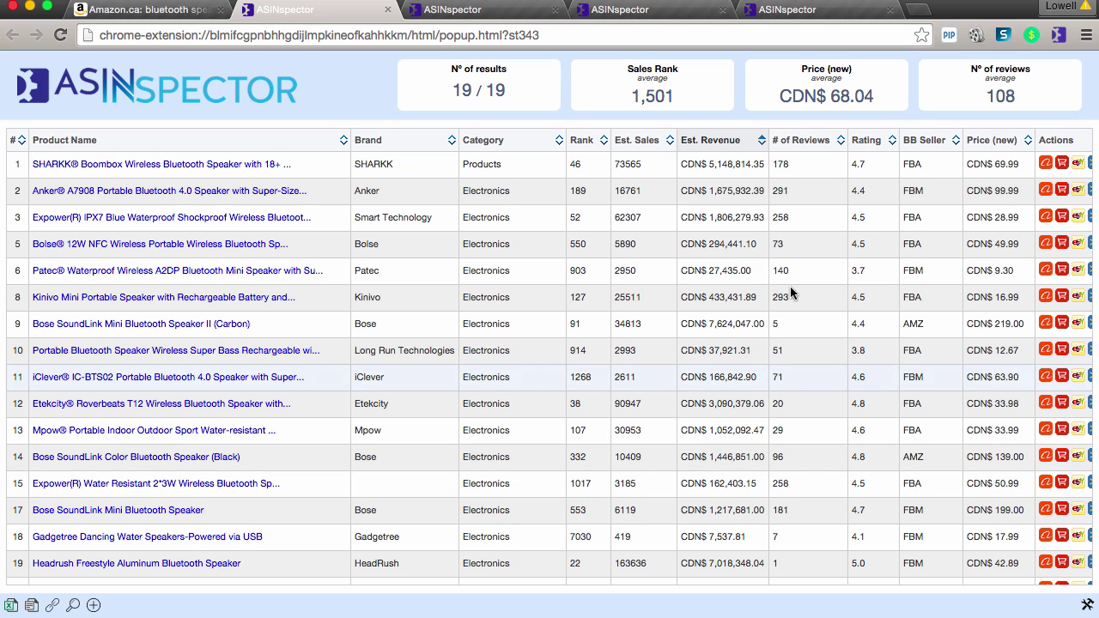
scroll(808, 287, "right", 3)
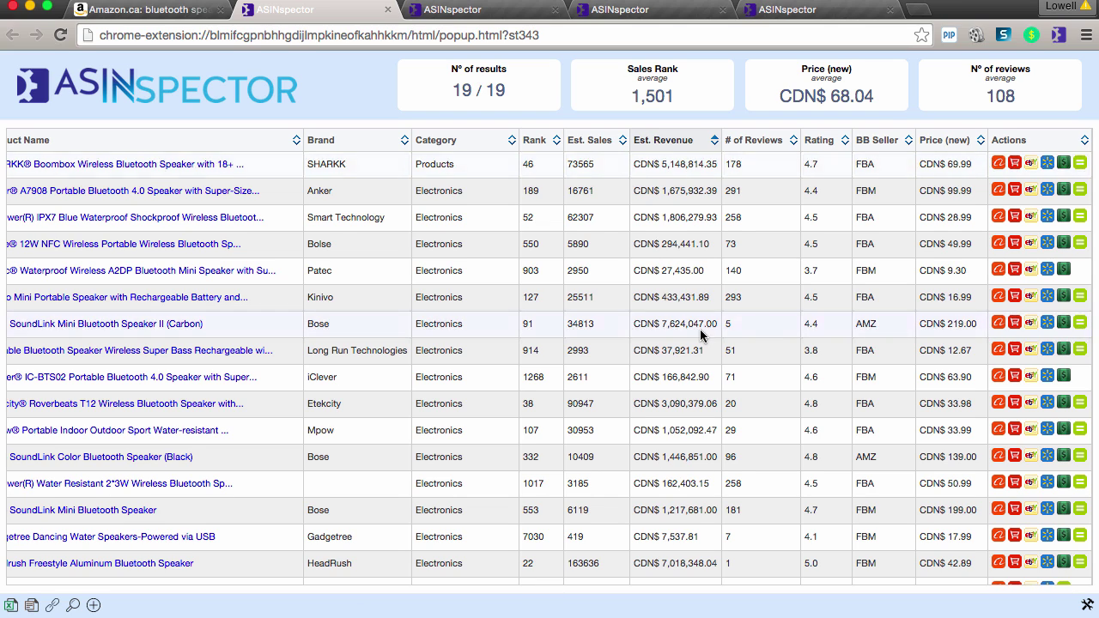
scroll(550, 344, "left", 3)
Step: Open the Amazon page these bluetooth speaker results came from, and return to the results table
mouse_move(547, 346)
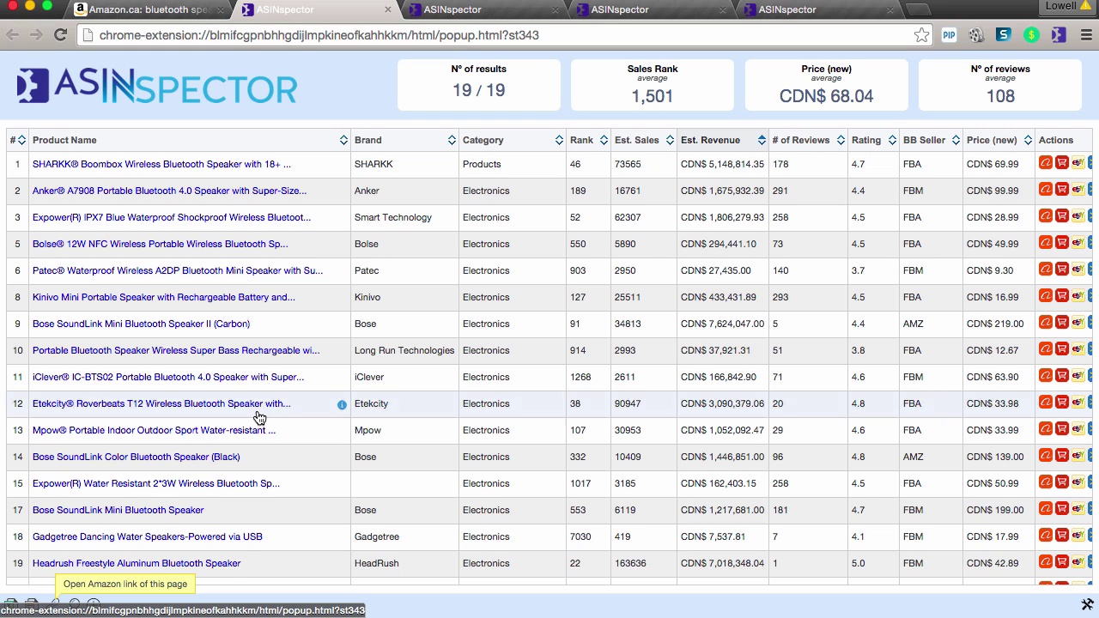
mouse_move(259, 418)
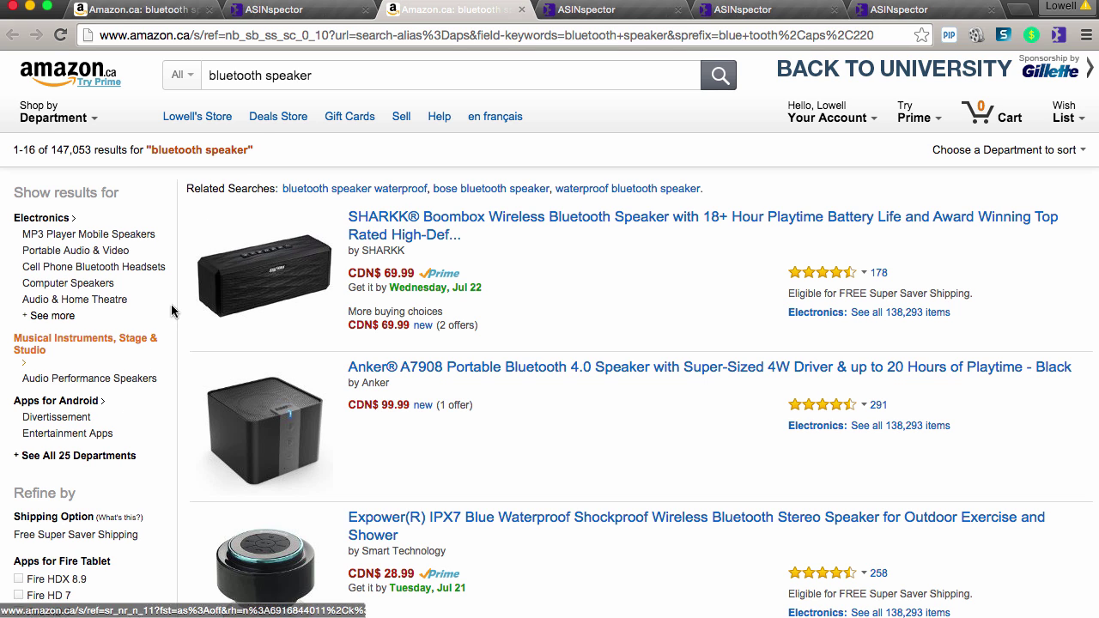
left_click(296, 10)
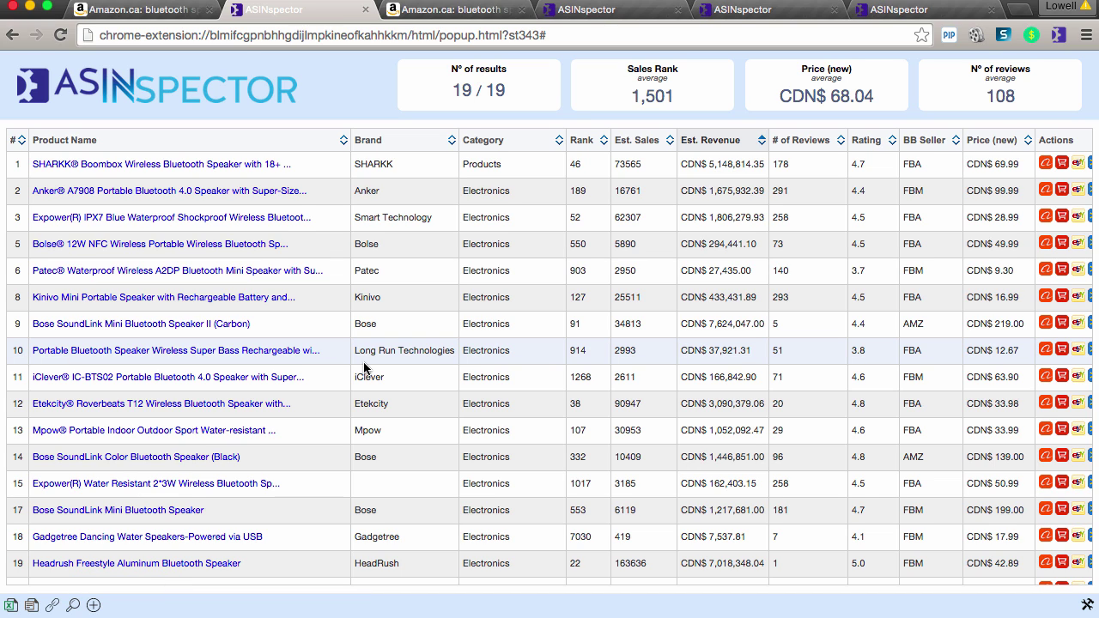
Step: View the column display options and close them, and revisit the Amazon.ca bluetooth speaker search page before returning to the results table
scroll(365, 368, "right", 3)
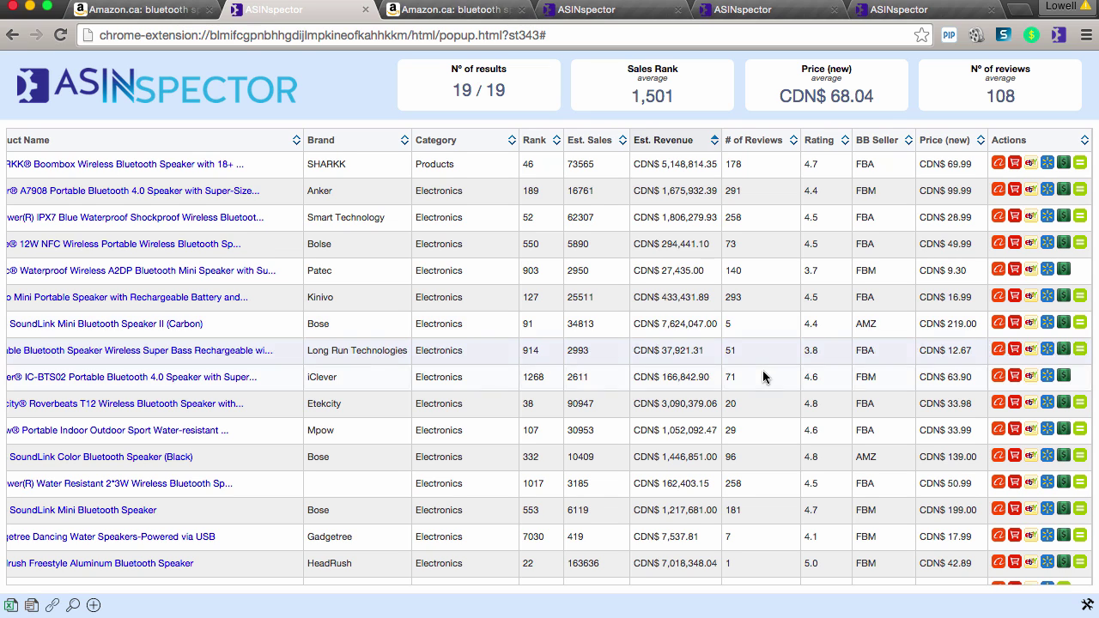
left_click(1087, 607)
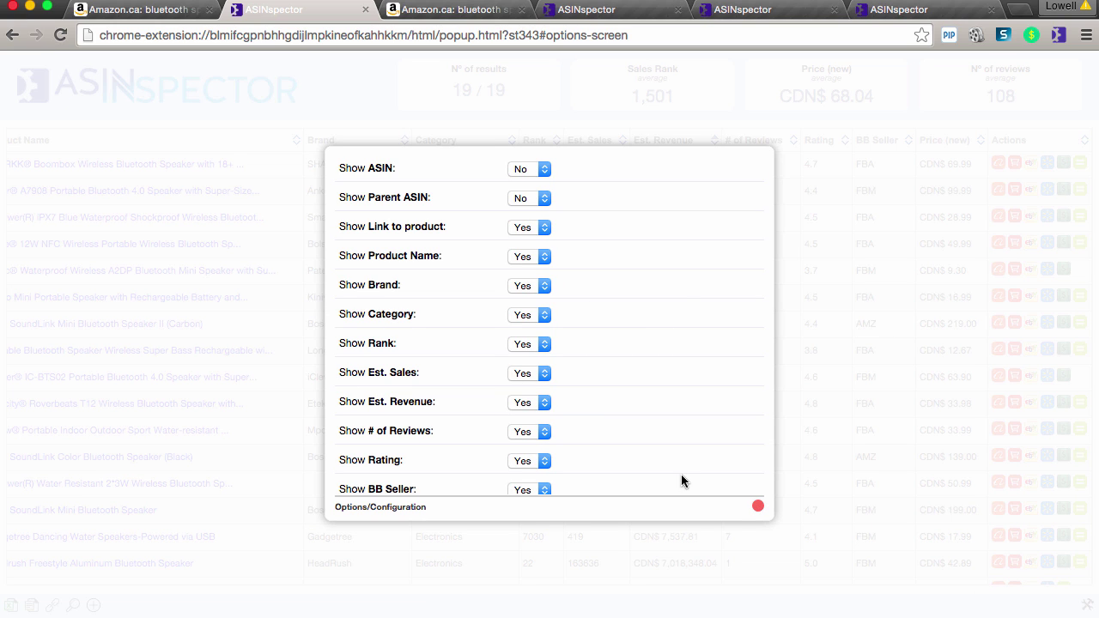
left_click(758, 506)
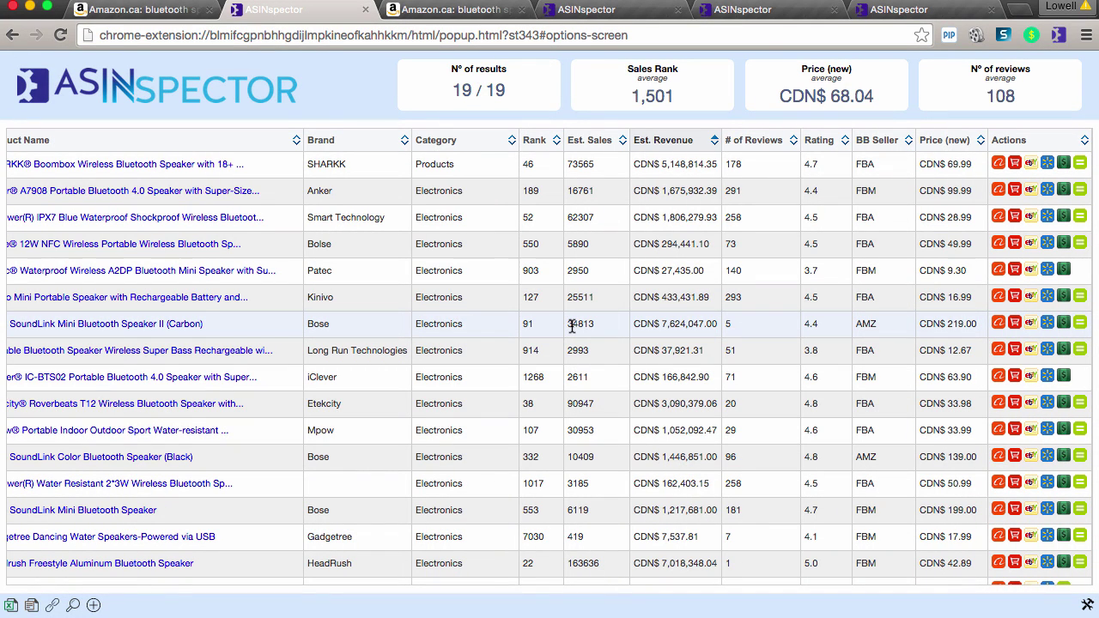
left_click(142, 9)
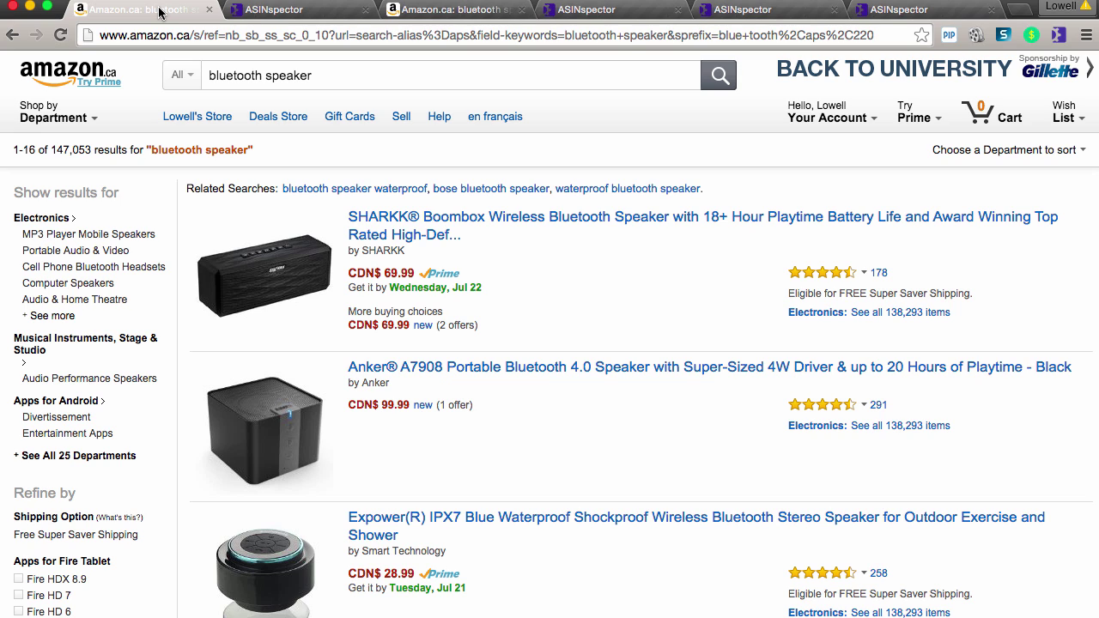
left_click(288, 10)
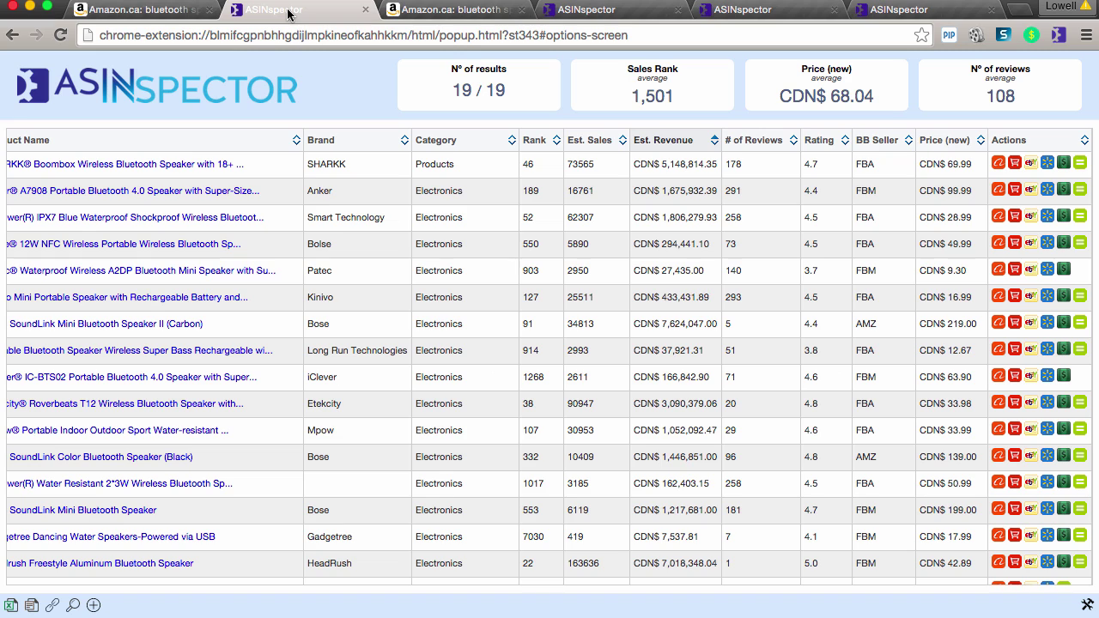